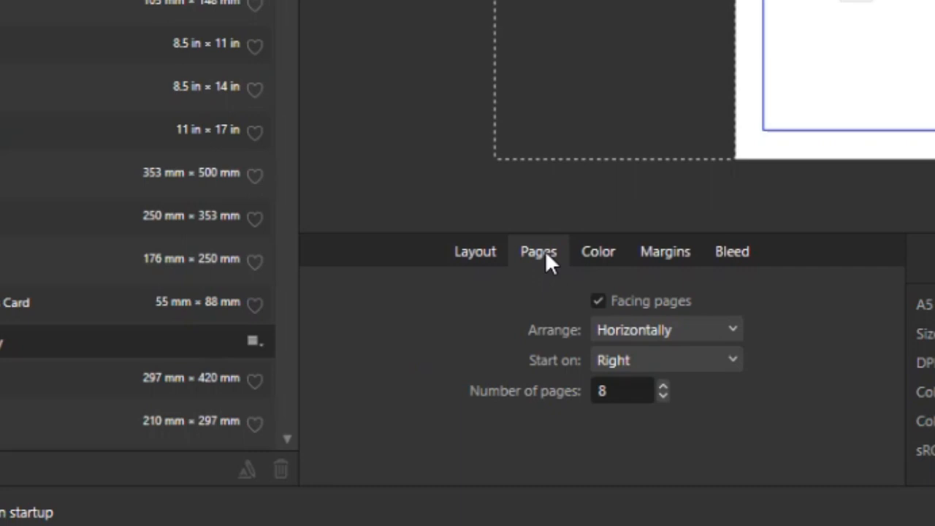
Step: Set a 3 mm bleed on all sides and create the A5 facing-pages document
left_click(603, 257)
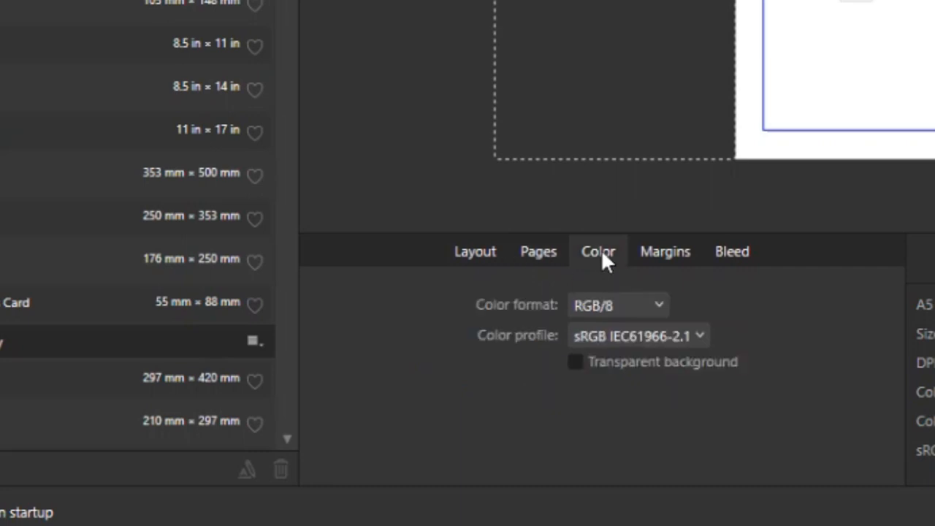
left_click(679, 256)
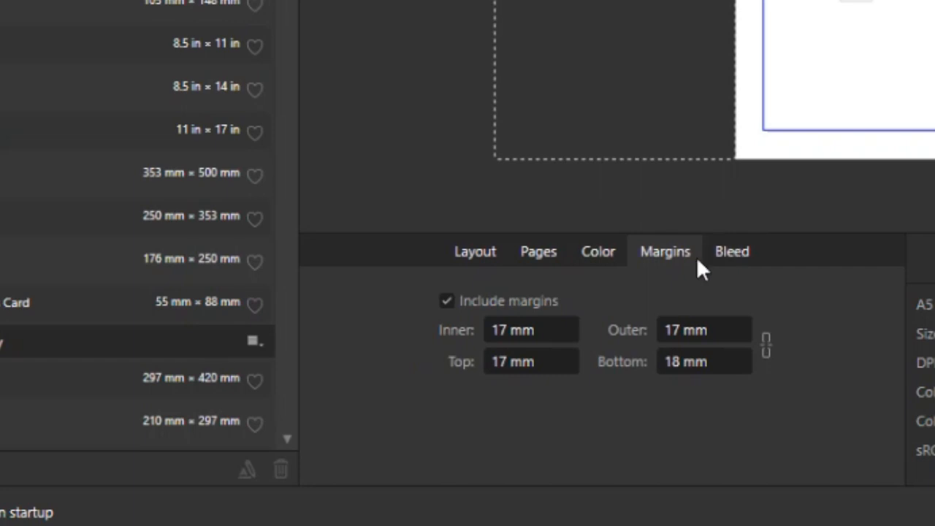
left_click(730, 255)
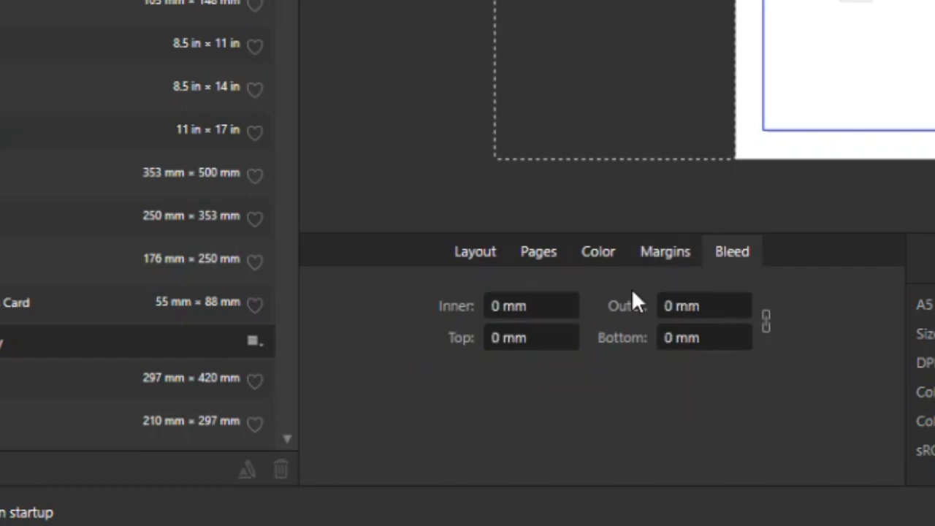
left_click(499, 306)
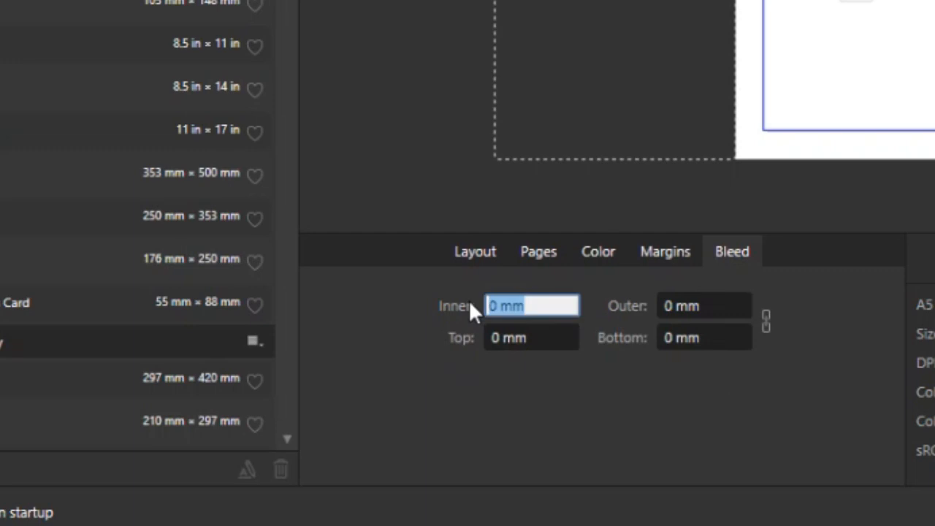
type("3")
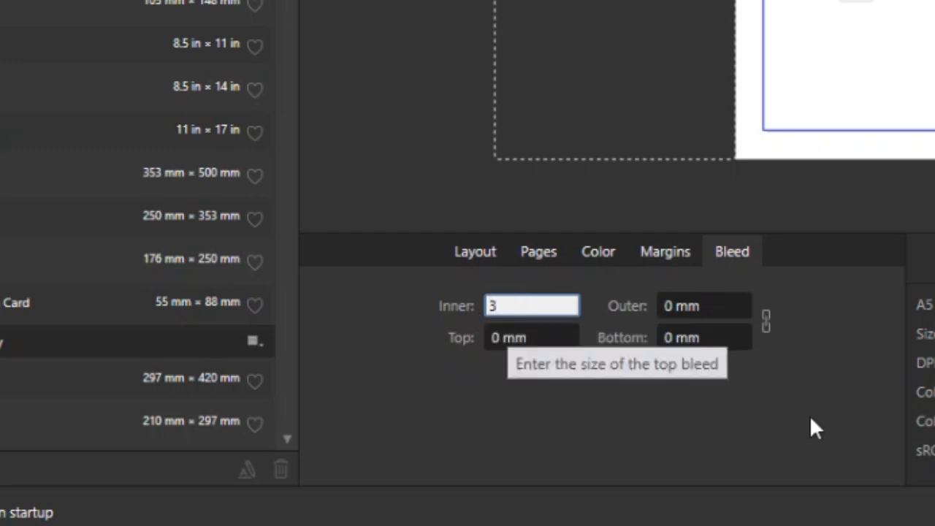
left_click(726, 334)
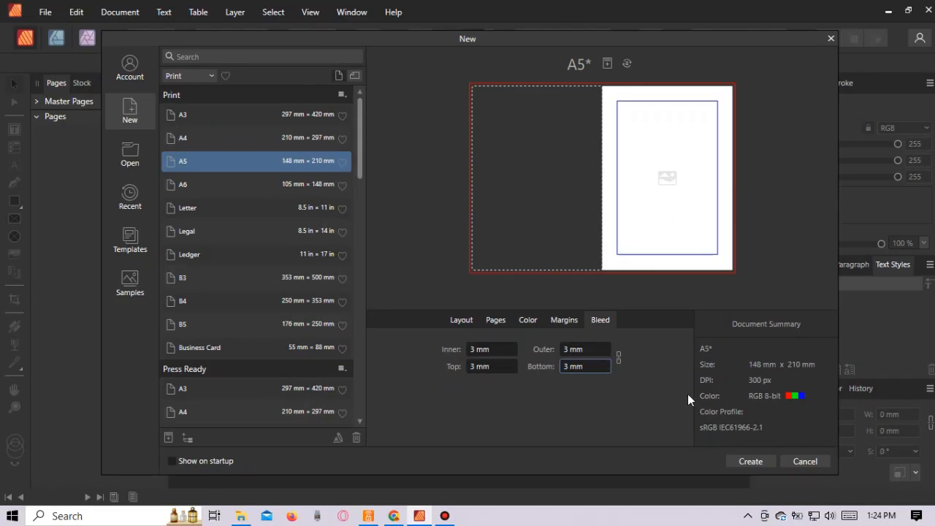
left_click(752, 461)
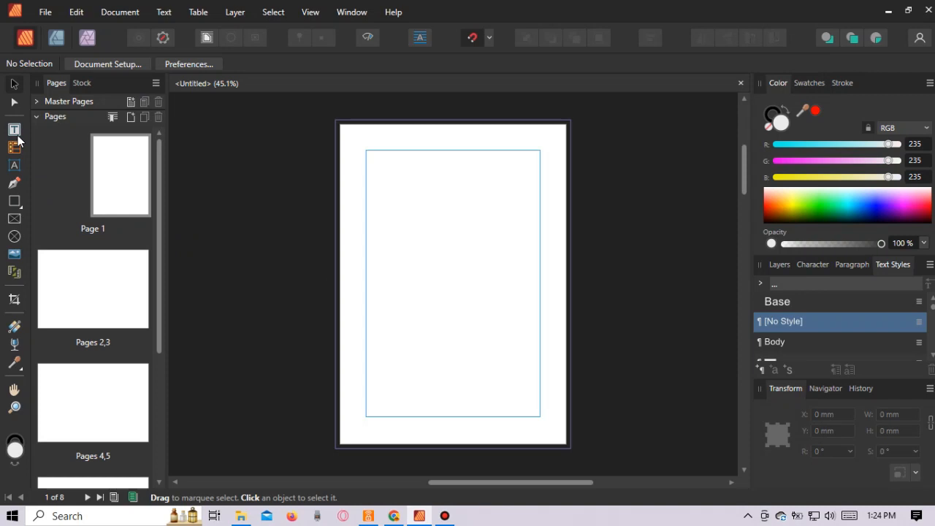
Step: Add a text frame about 81 × 11.7 mm on page 1 reading "Reserved for cover" at 24 pt
left_click(14, 130)
left_click_drag(392, 231, 514, 247)
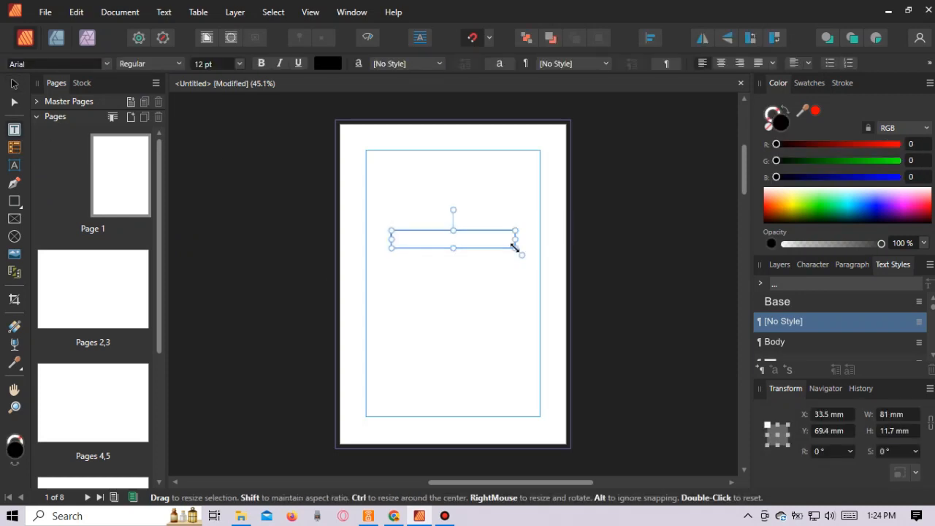
type("Reserved for cover")
key("ctrl+a")
left_click(240, 65)
left_click(212, 190)
left_click(15, 84)
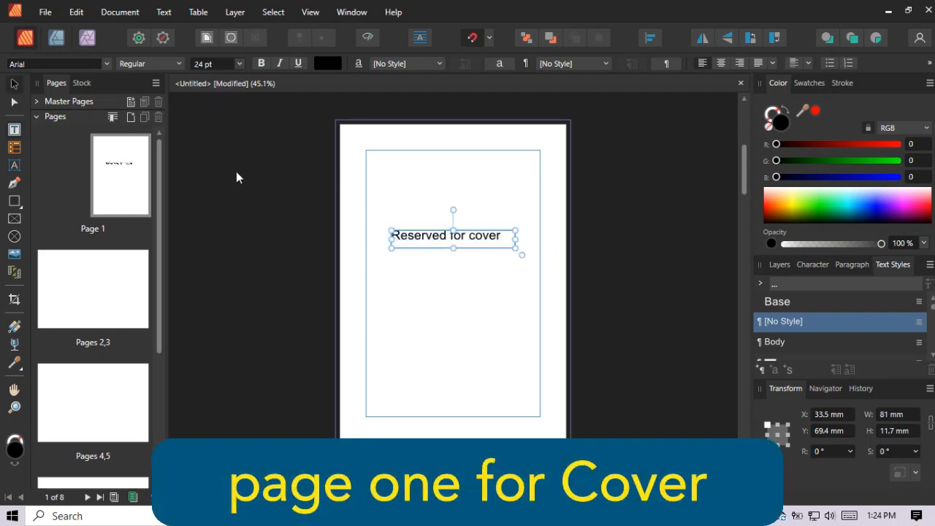
left_click(233, 171)
Step: On page 2, draw a text frame about 57 × 175 mm filling the right half of the margin area and insert filler text
left_click(56, 279)
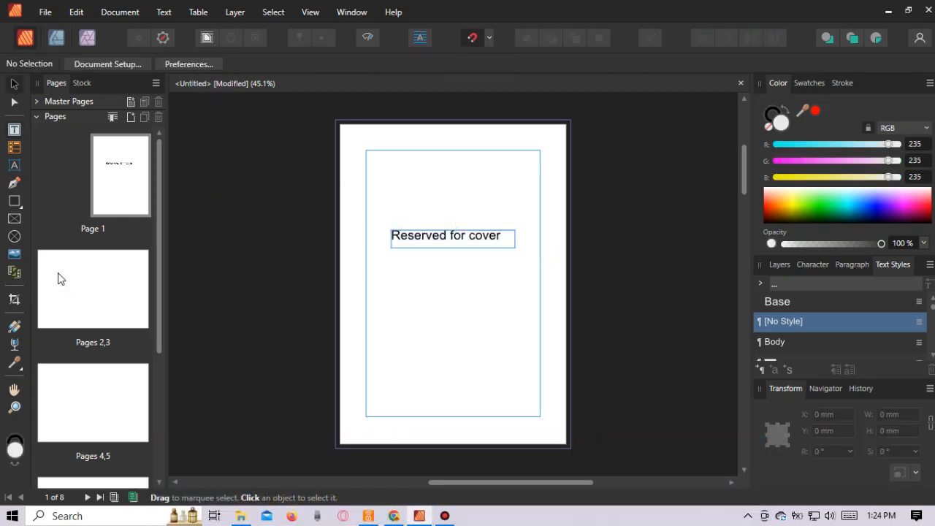
left_click(14, 129)
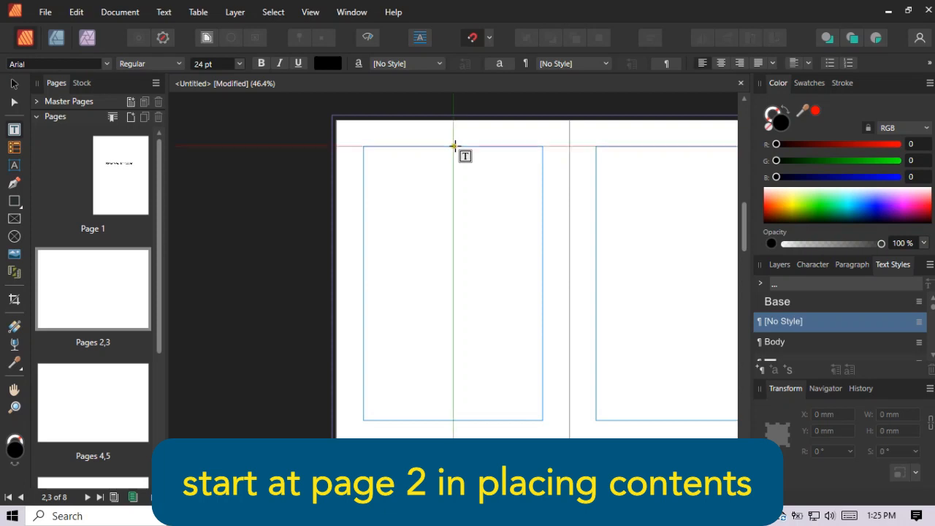
left_click_drag(453, 147, 543, 420)
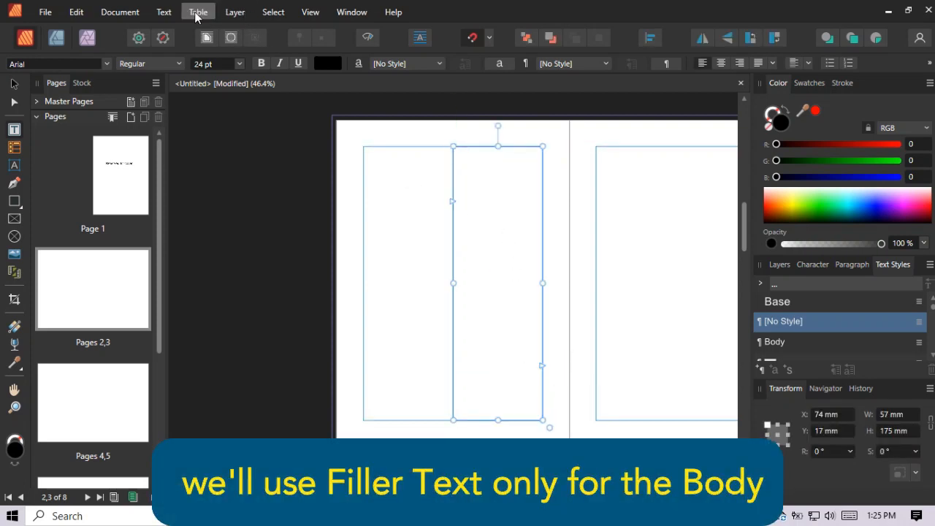
left_click(164, 14)
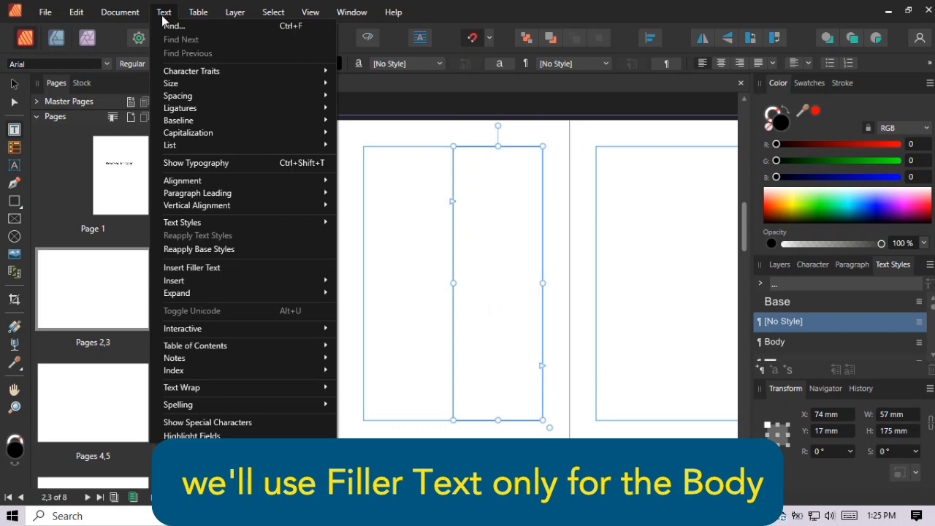
left_click(195, 267)
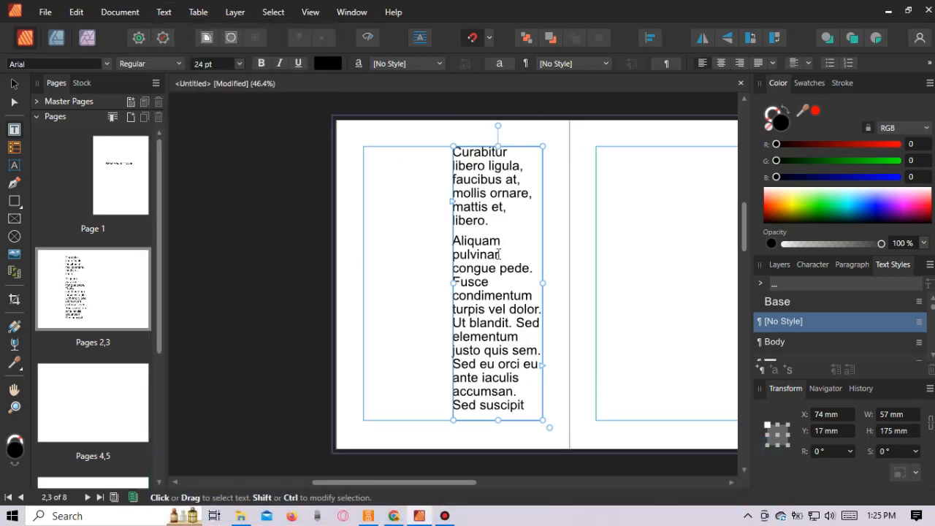
Step: Create a new paragraph style from all the filler text and name it myText1
key("ctrl+a")
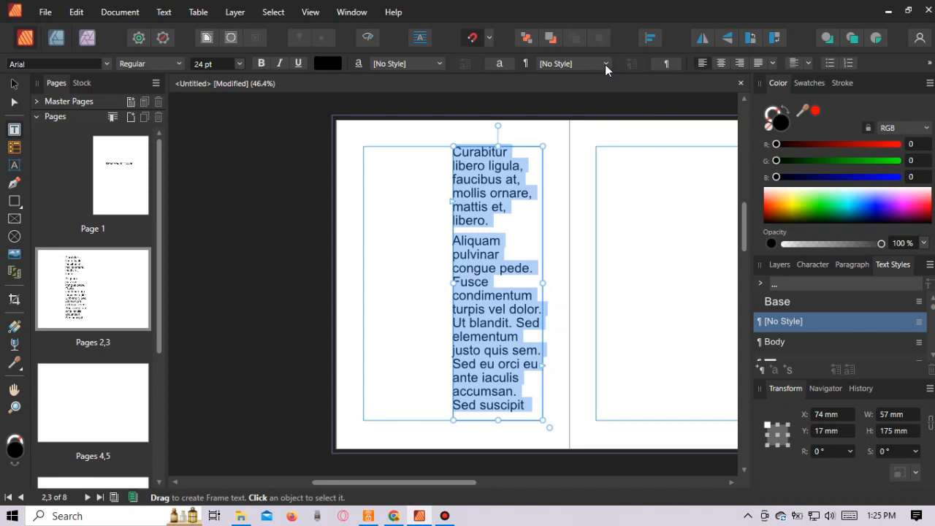
left_click(605, 65)
left_click(574, 94)
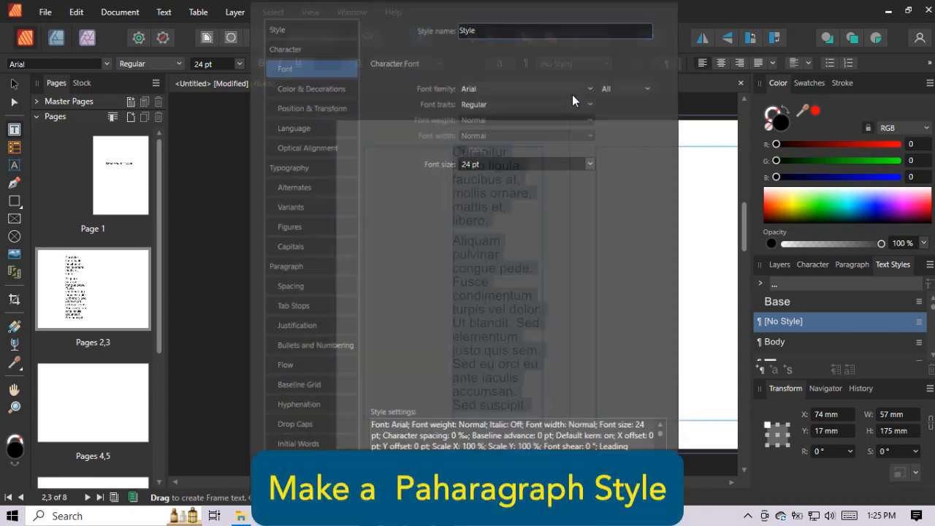
type("my")
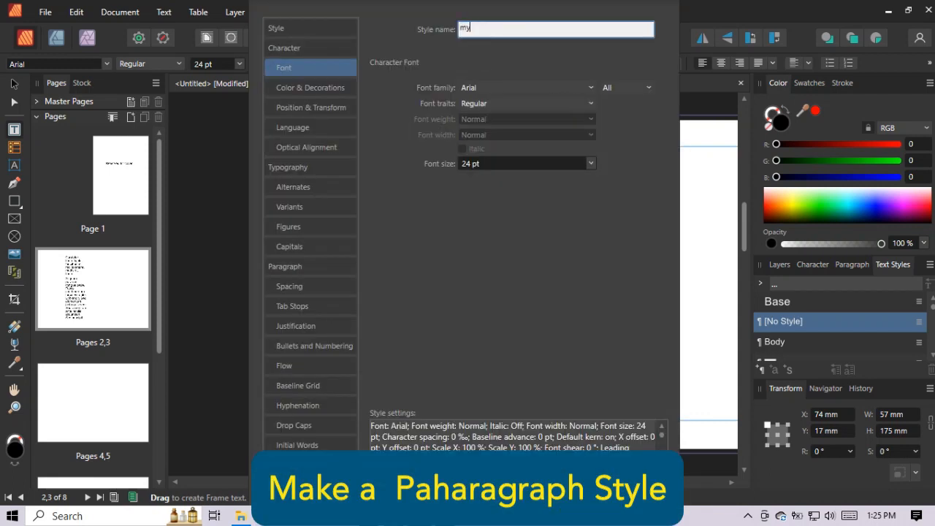
type("Text1")
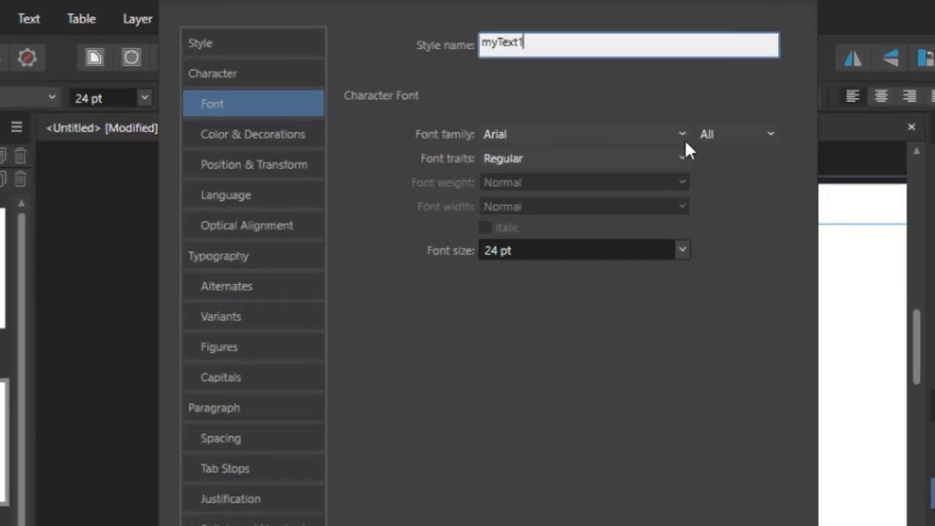
Step: Set the myText1 font to Avenir LT Std, 45 Book, 10 pt and apply the style to the filler text
left_click(683, 133)
left_click(668, 198)
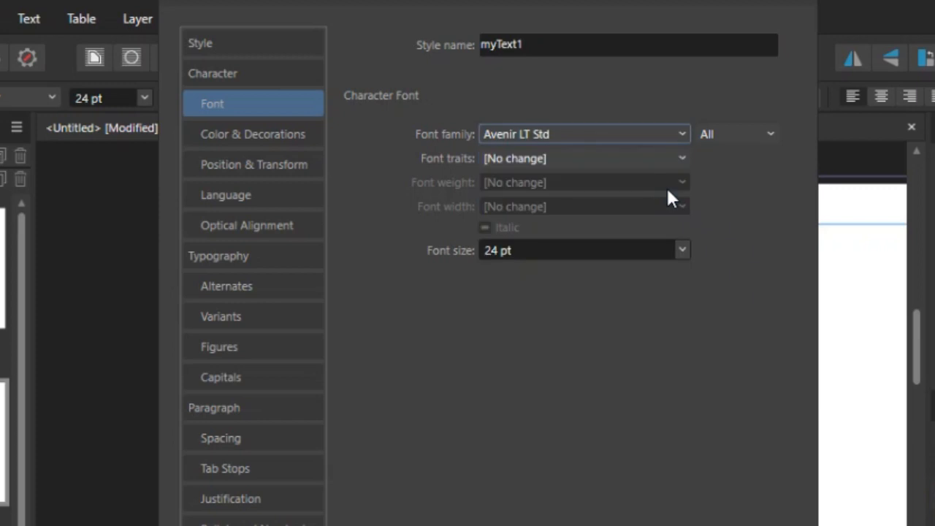
left_click(681, 158)
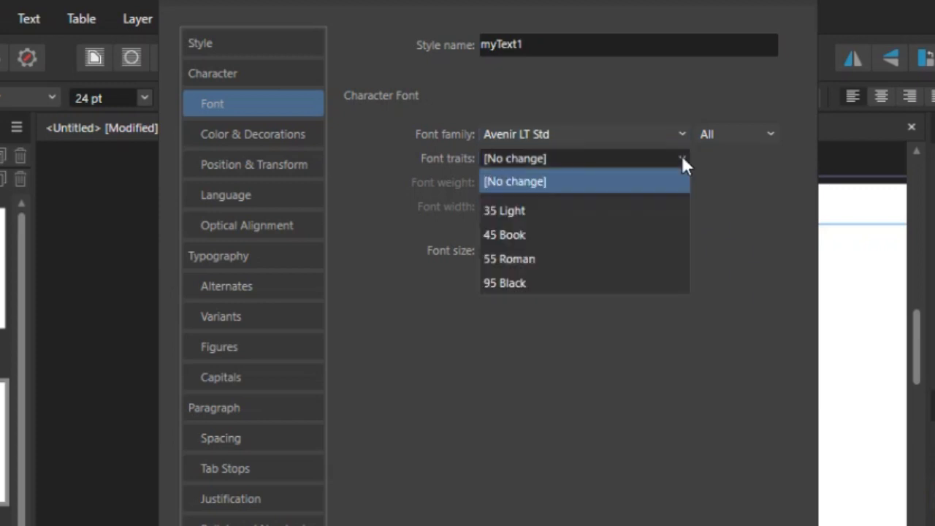
left_click(540, 238)
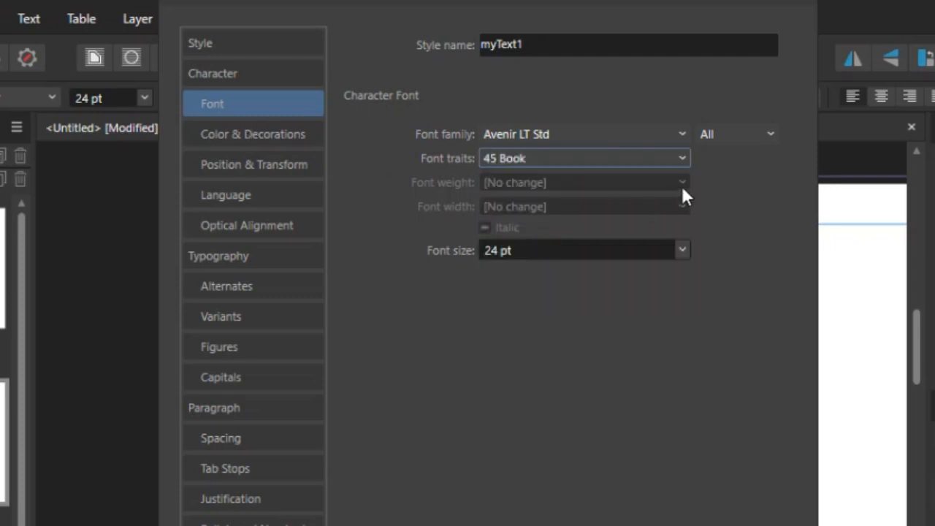
left_click(678, 249)
scroll(679, 270, "up", 2)
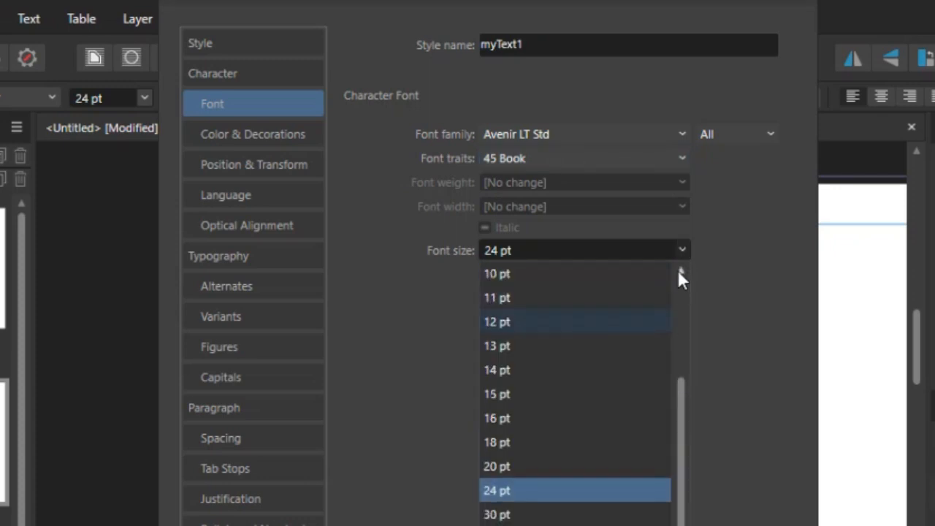
left_click(532, 273)
left_click(251, 139)
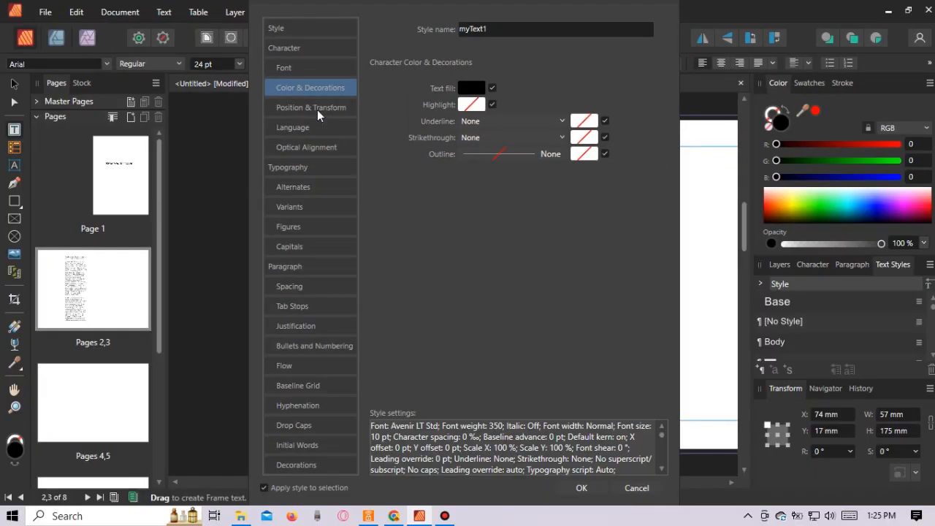
left_click(262, 165)
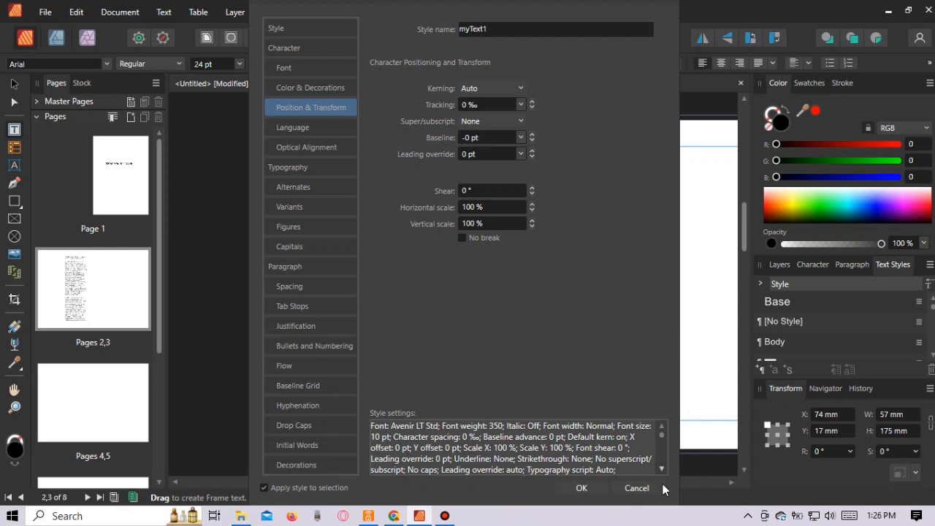
left_click(582, 487)
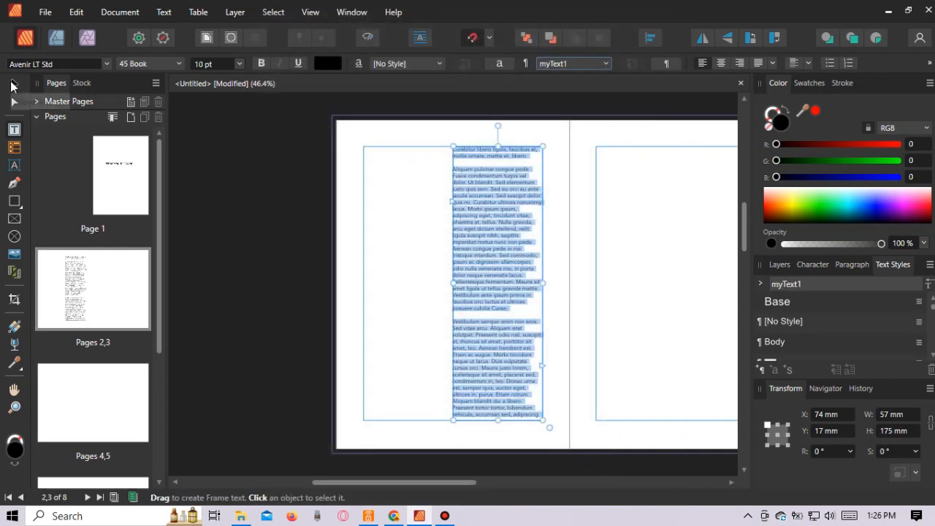
Step: Shorten the body text frame on page 2 by lowering its upper edge, leaving heading space above it
left_click(13, 85)
left_click_drag(498, 146, 496, 212)
left_click(197, 146)
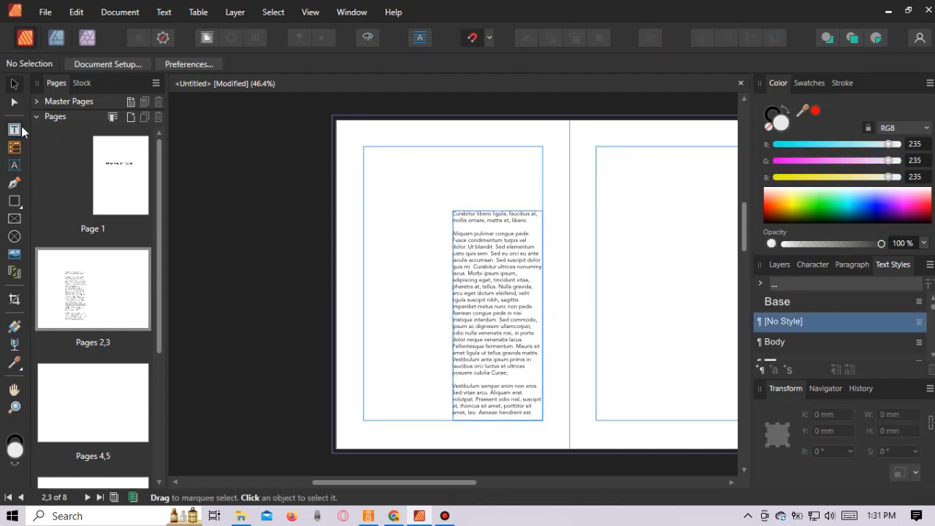
Step: Draw a margin-wide text frame about 114 × 11.4 mm above the body text and enter "Title one" in the head1 style
left_click(14, 129)
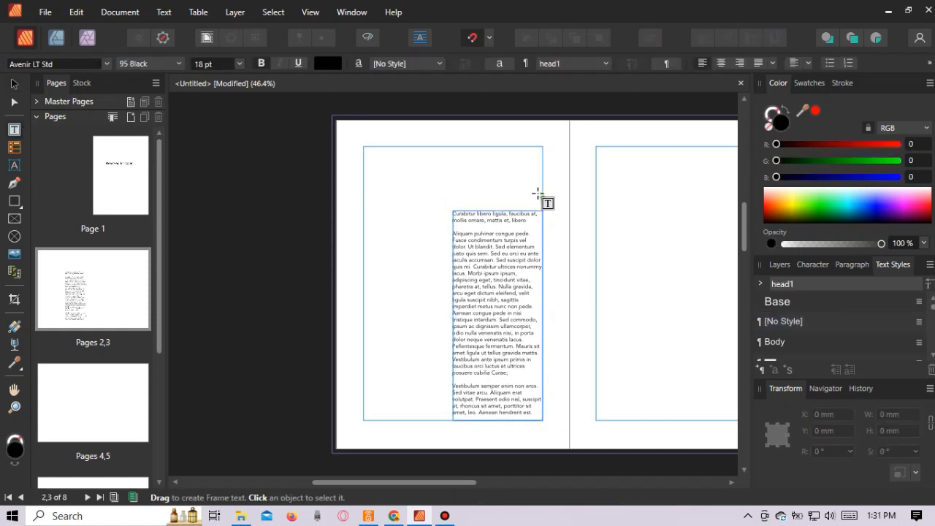
left_click_drag(542, 189, 361, 171)
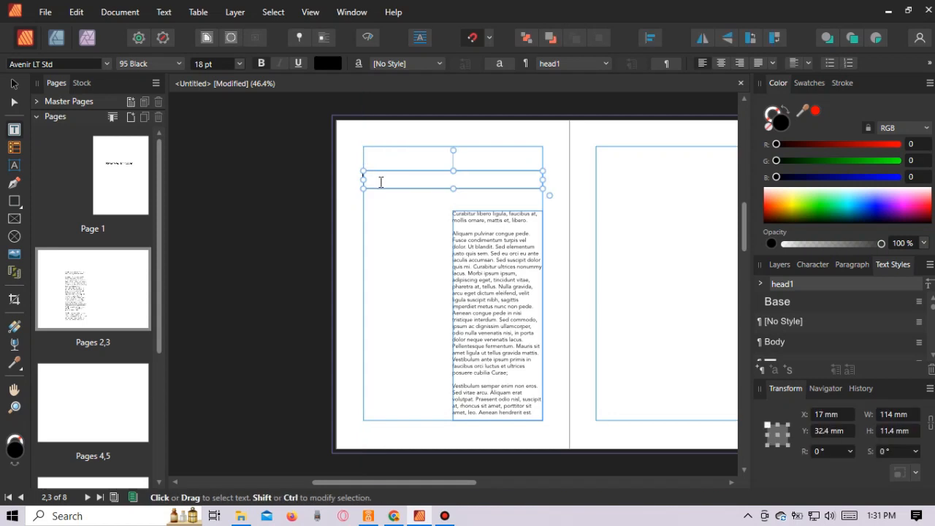
type("Title one")
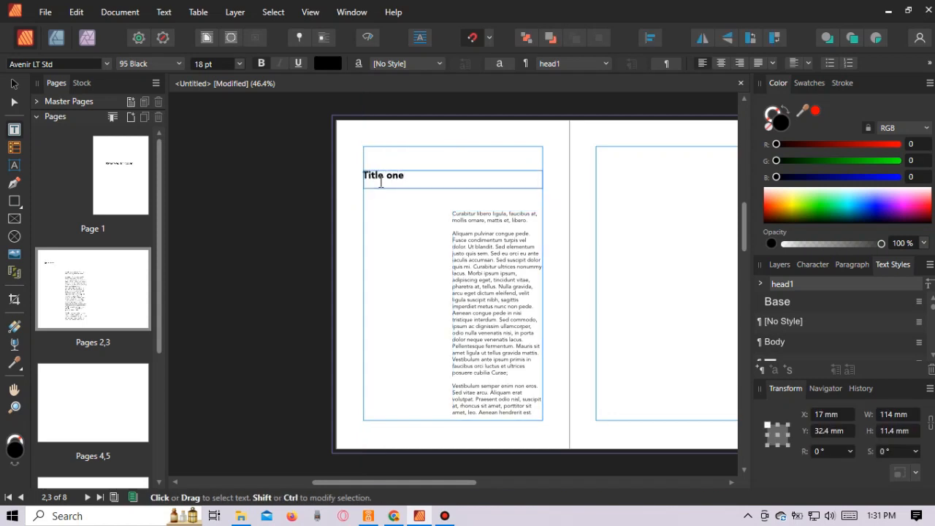
left_click_drag(408, 178, 357, 173)
left_click(13, 84)
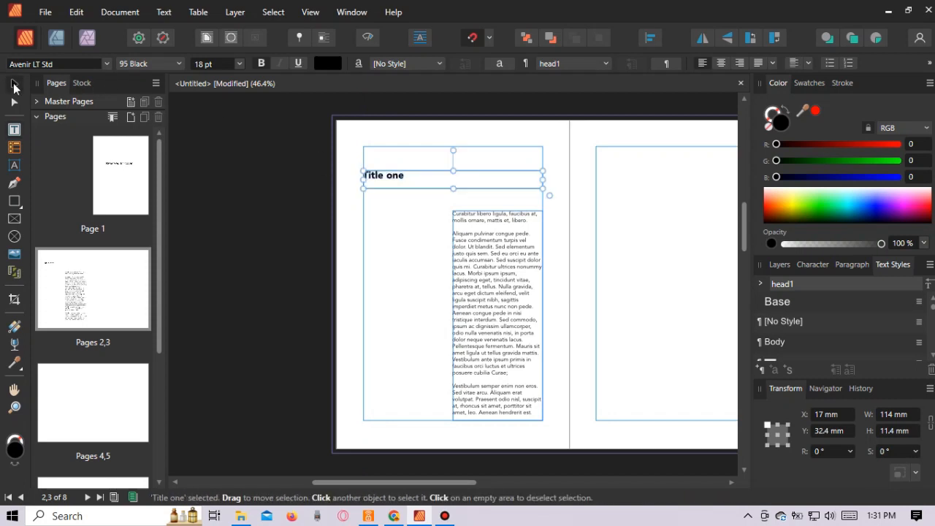
Step: Edit the head1 paragraph style to give the title a larger font size
left_click(933, 356)
left_click(933, 356)
left_click(933, 356)
left_click(933, 356)
left_click(932, 356)
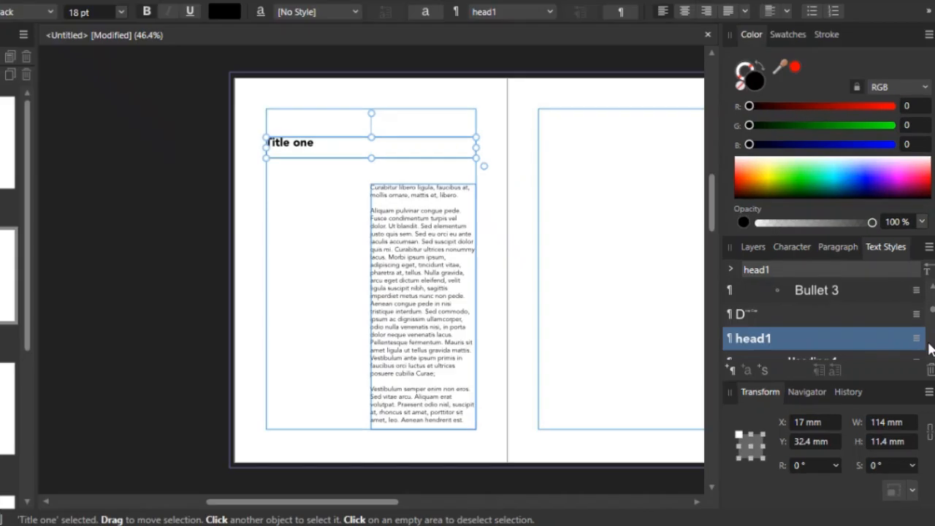
left_click(919, 341)
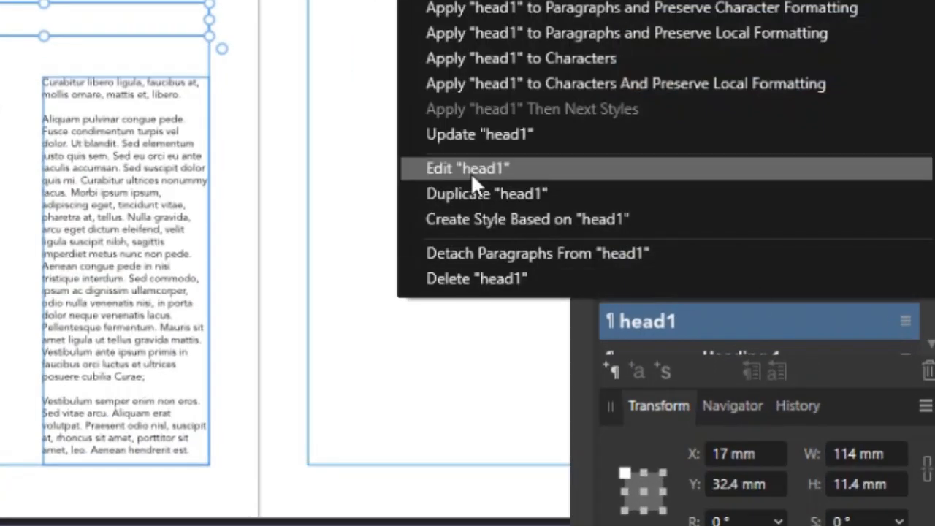
left_click(471, 172)
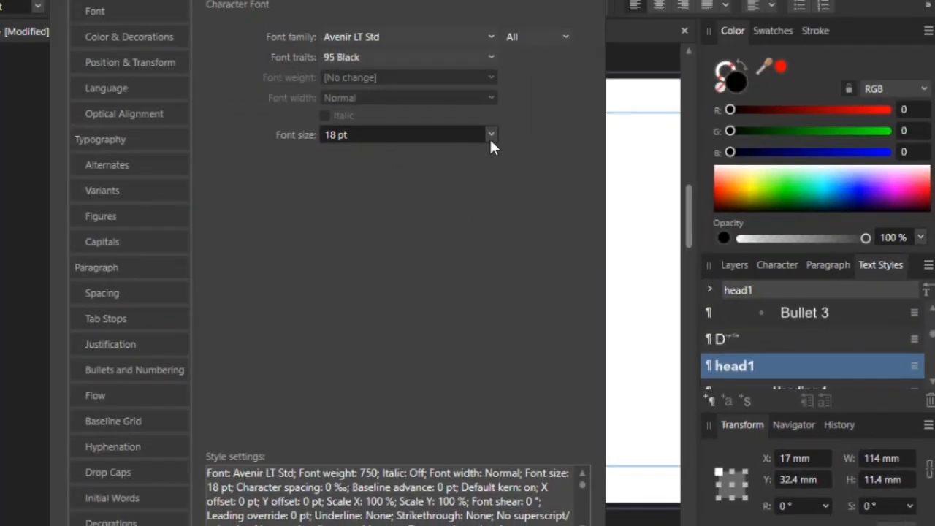
left_click(490, 136)
left_click(344, 297)
left_click(480, 525)
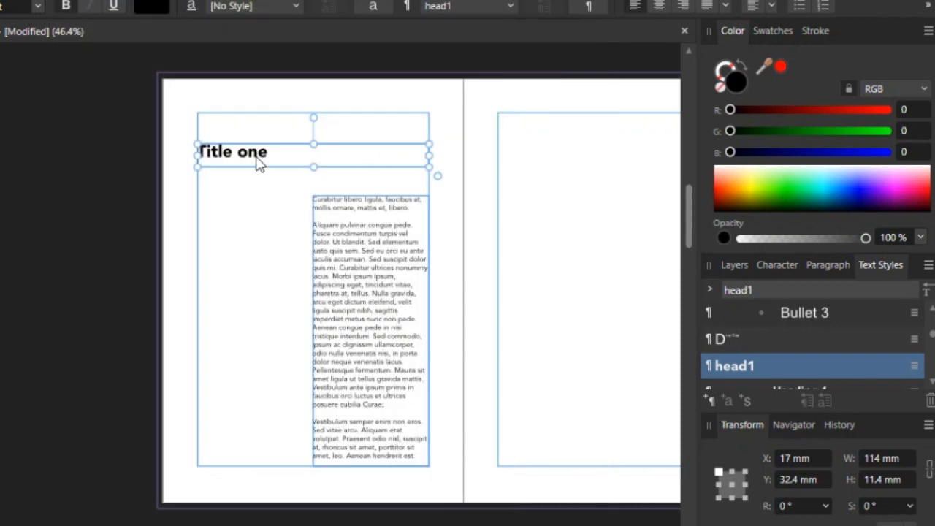
Step: Duplicate the title frame straight down to about Y 54.4 mm and slightly reduce the original frame's height
left_click_drag(256, 163, 223, 211)
left_click(293, 161)
left_click(292, 161)
left_click_drag(314, 167, 314, 161)
Step: Replace the duplicated heading's text with "Subtitle" and move its frame up to about Y 44.5 mm, just below the title
left_click(242, 198)
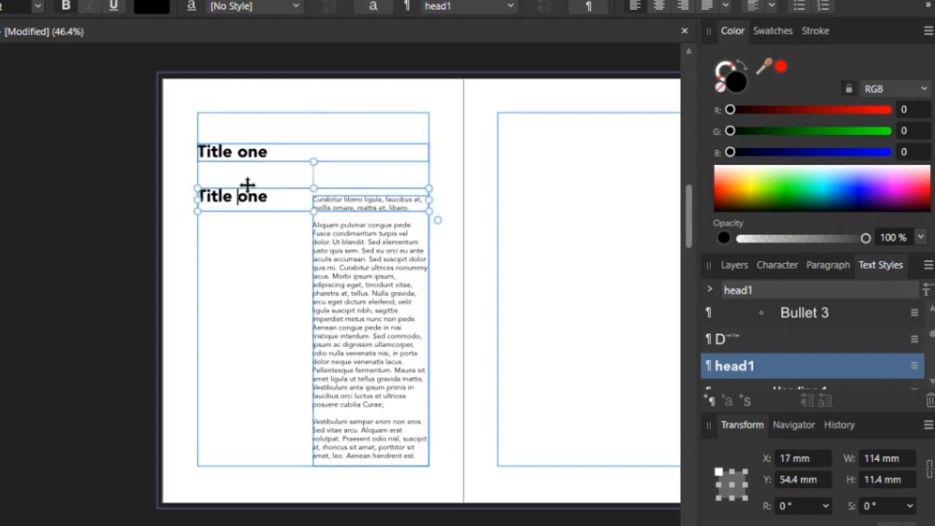
left_click_drag(278, 197, 251, 185)
type("Subtitle")
key("Escape")
key("Up")
key("Up")
key("Up")
key("Up")
key("Up")
key("Up")
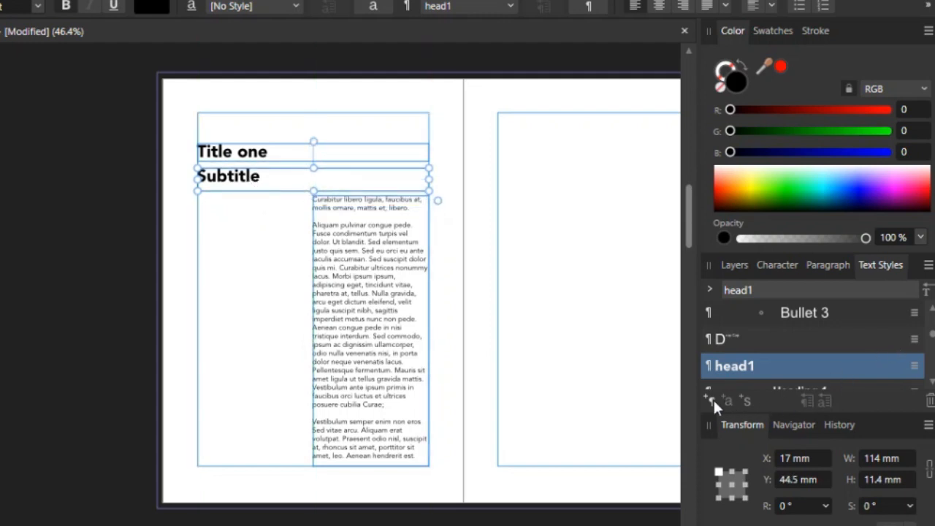
Step: Create a paragraph style named "head 2" from the subtitle, with 16 pt font size and Normal font weight
left_click(712, 398)
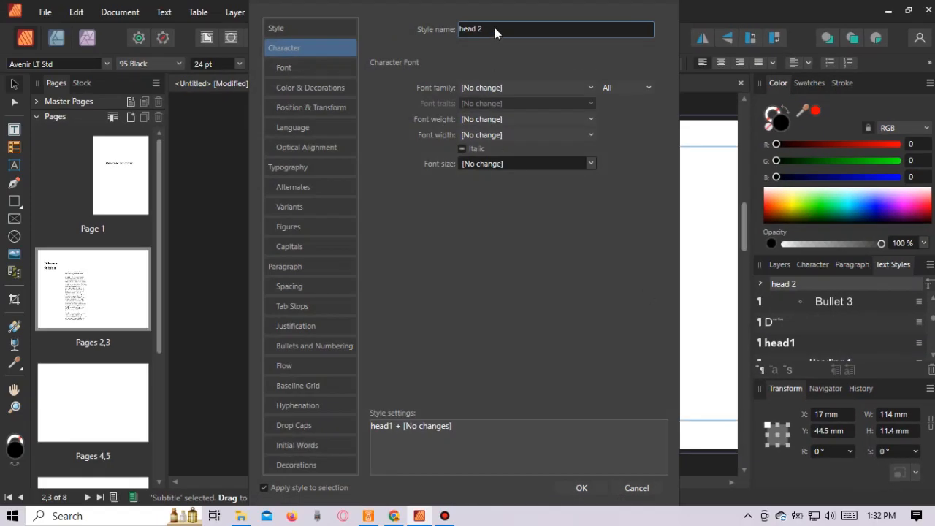
left_click(310, 69)
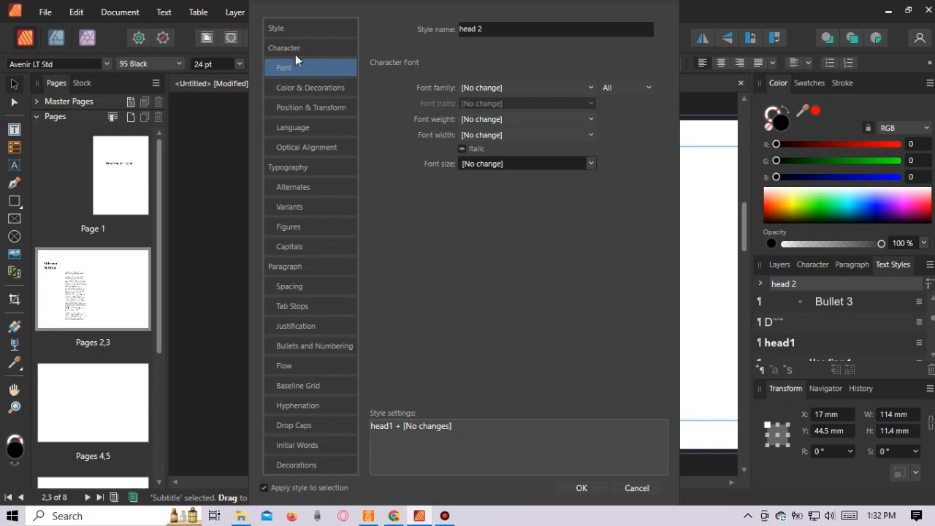
left_click(298, 48)
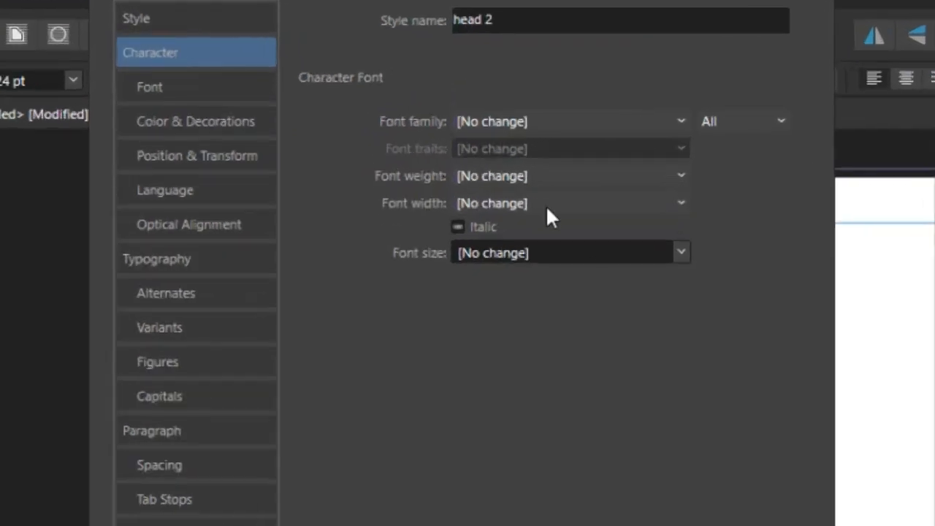
left_click(679, 252)
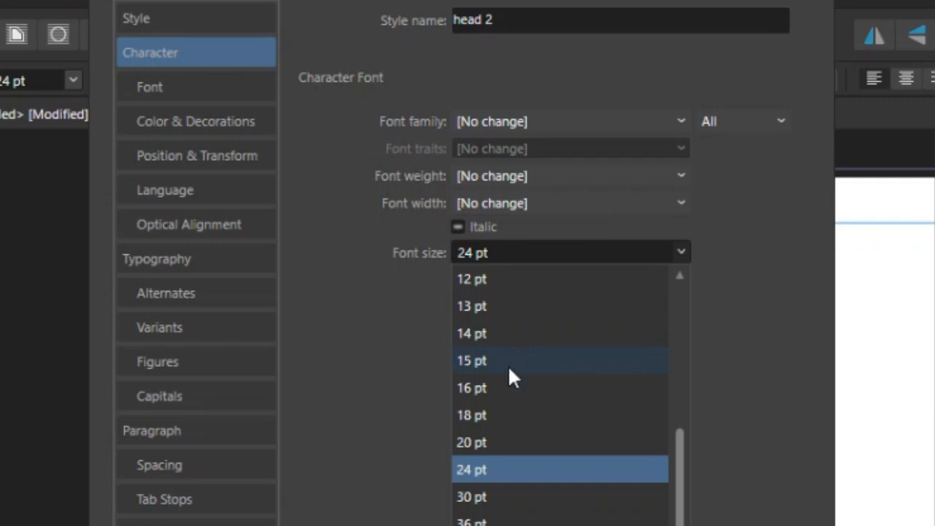
left_click(509, 387)
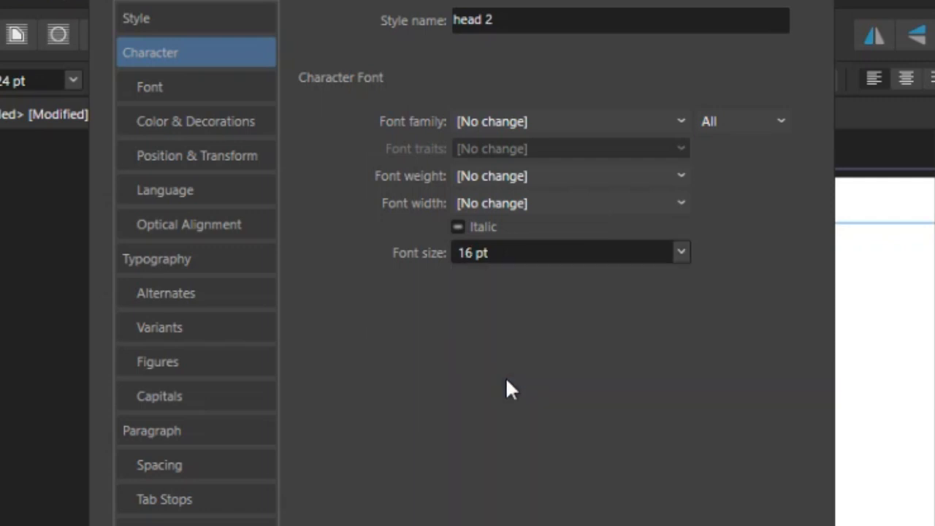
left_click(682, 176)
left_click(483, 317)
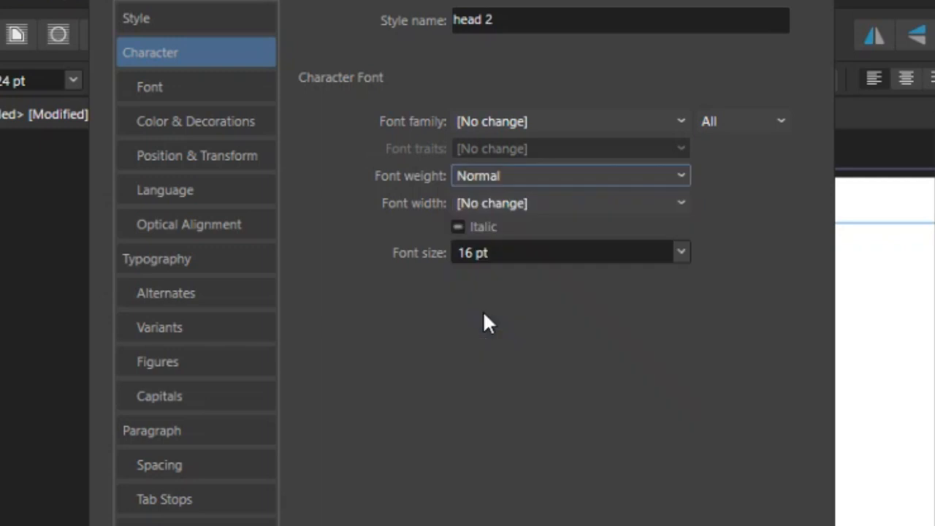
left_click(584, 486)
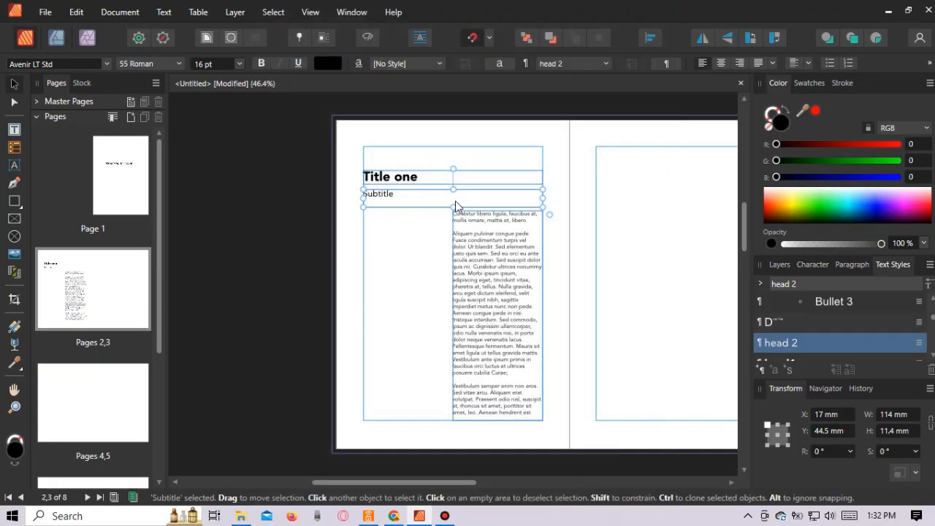
left_click(398, 224)
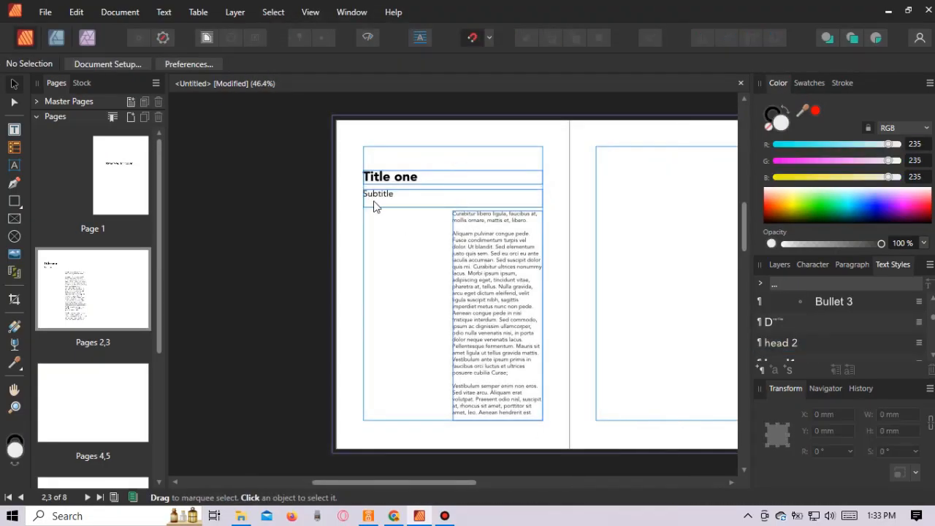
Step: Edit the head 2 style to use Avenir LT Std, 55 Roman, at 18 pt
left_click(375, 203)
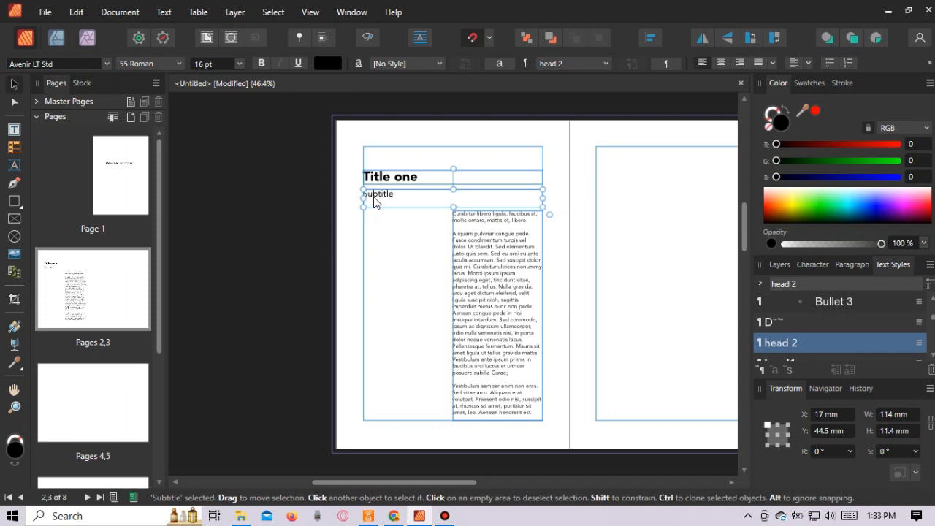
left_click(918, 343)
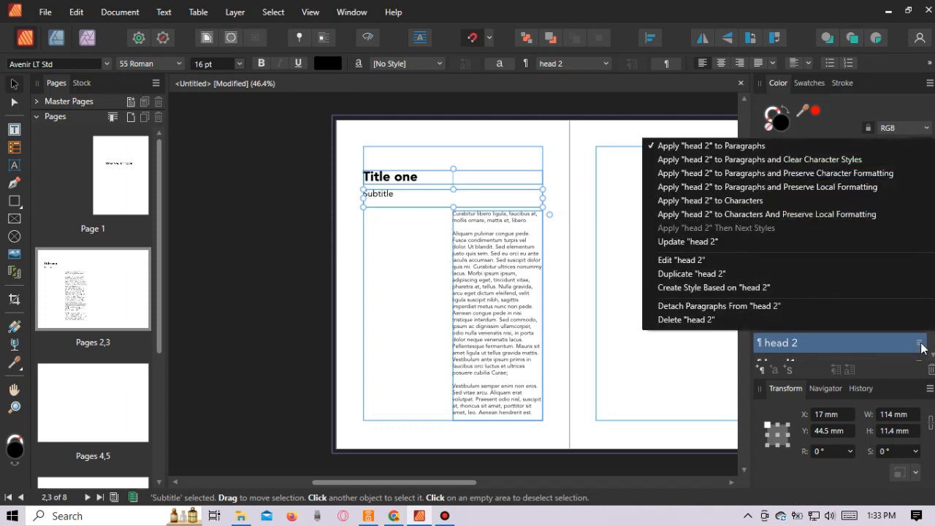
left_click(678, 261)
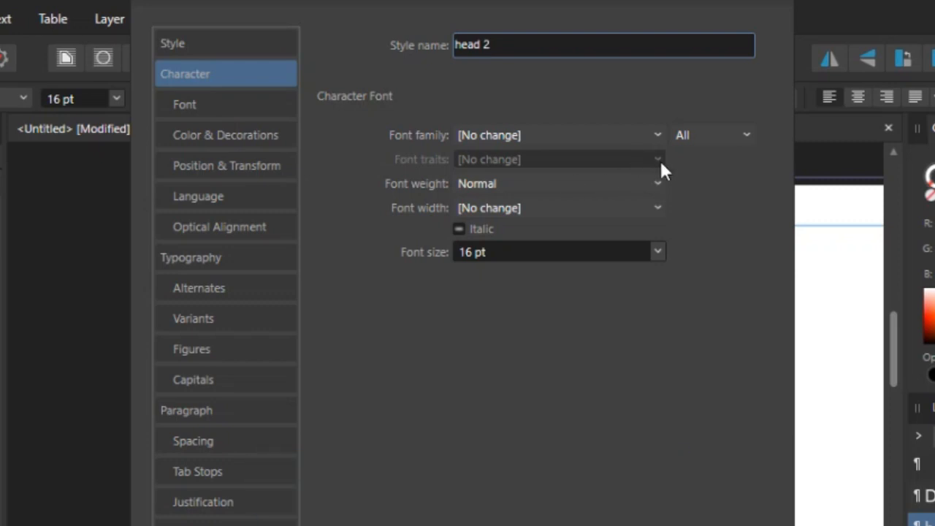
left_click(207, 106)
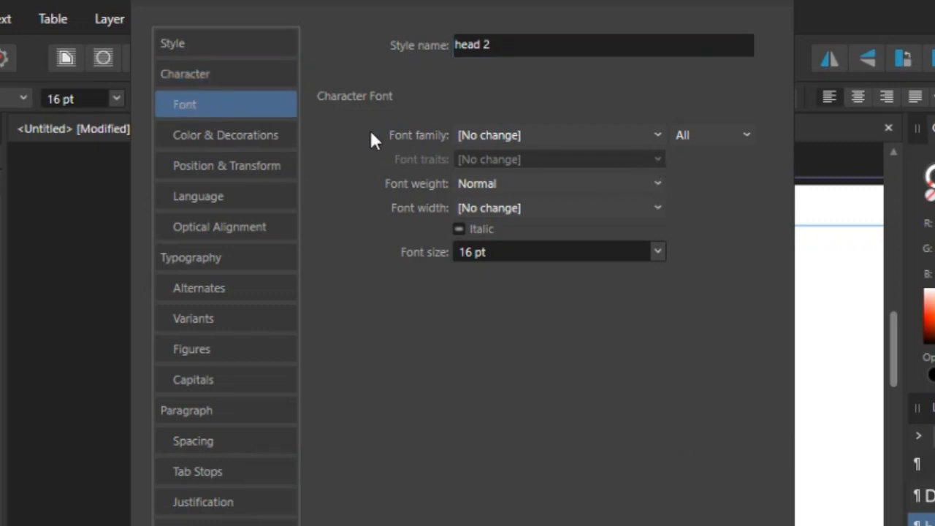
left_click(656, 134)
left_click(561, 200)
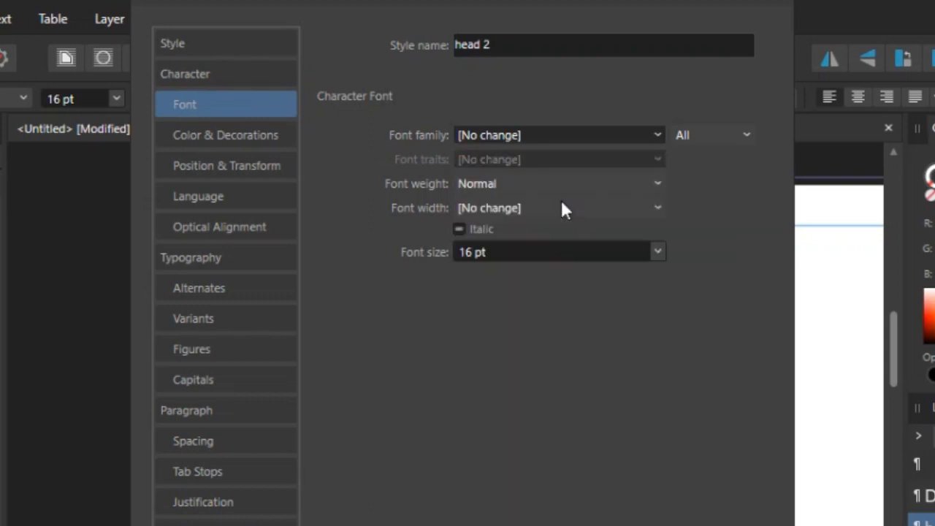
left_click(657, 160)
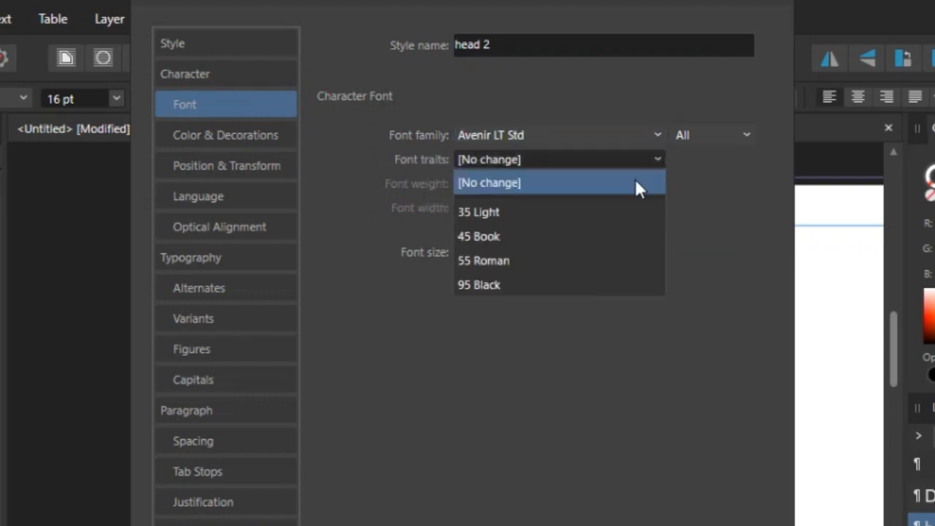
left_click(502, 263)
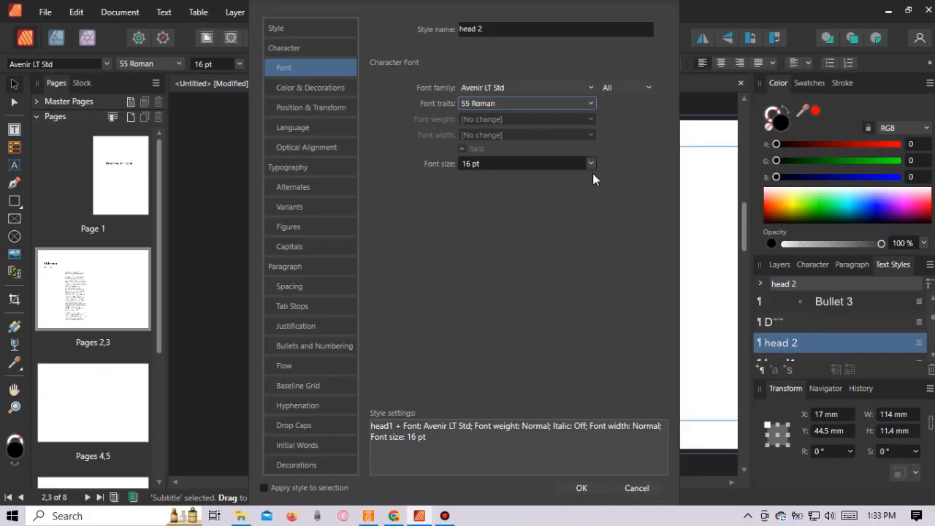
left_click(591, 164)
left_click(469, 265)
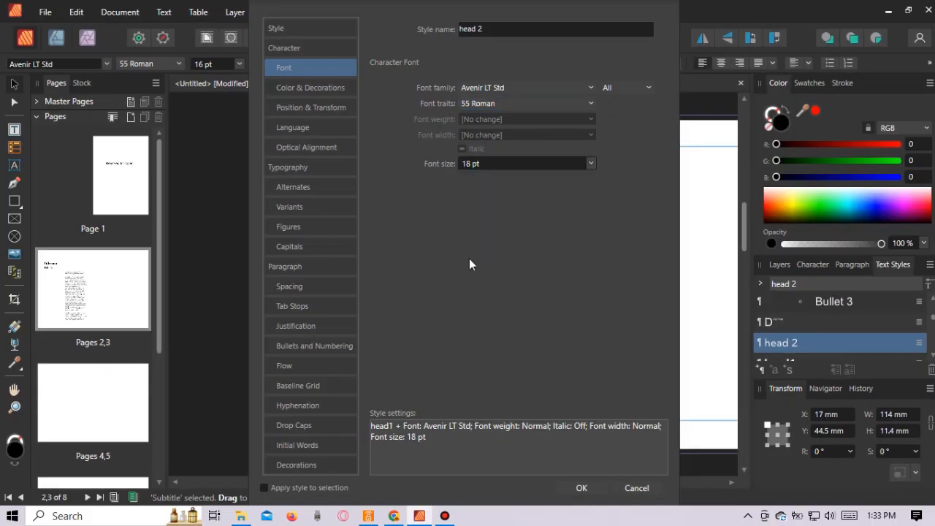
left_click(581, 488)
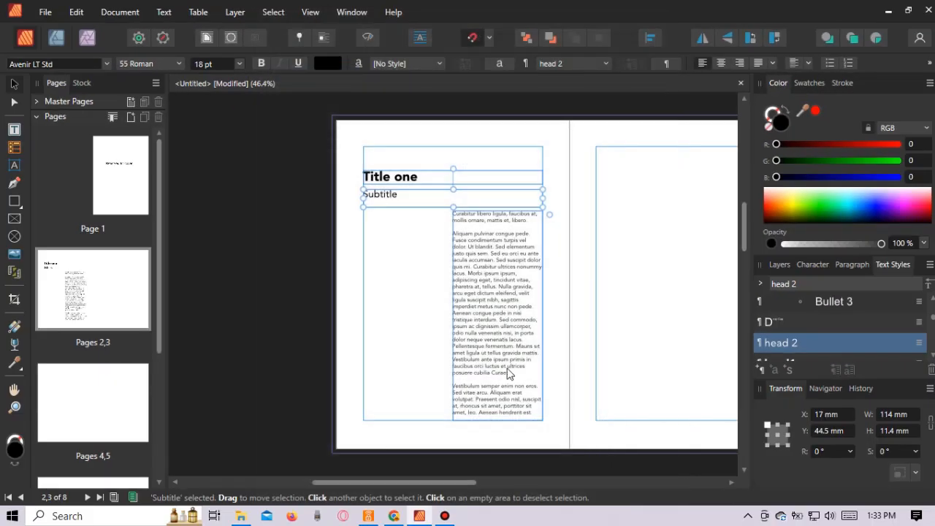
left_click(392, 233)
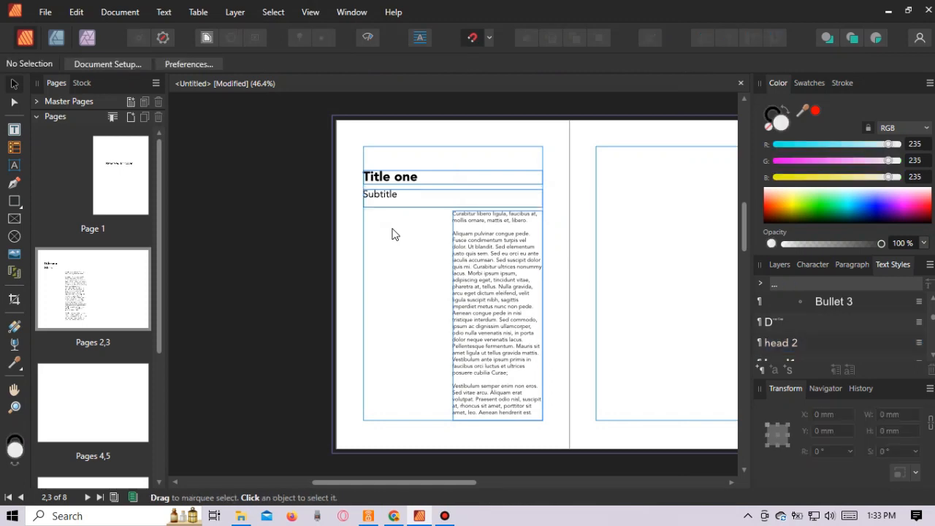
Step: Preview the spread without guides, then move the subtitle frame slightly up, closer to the title
key("w")
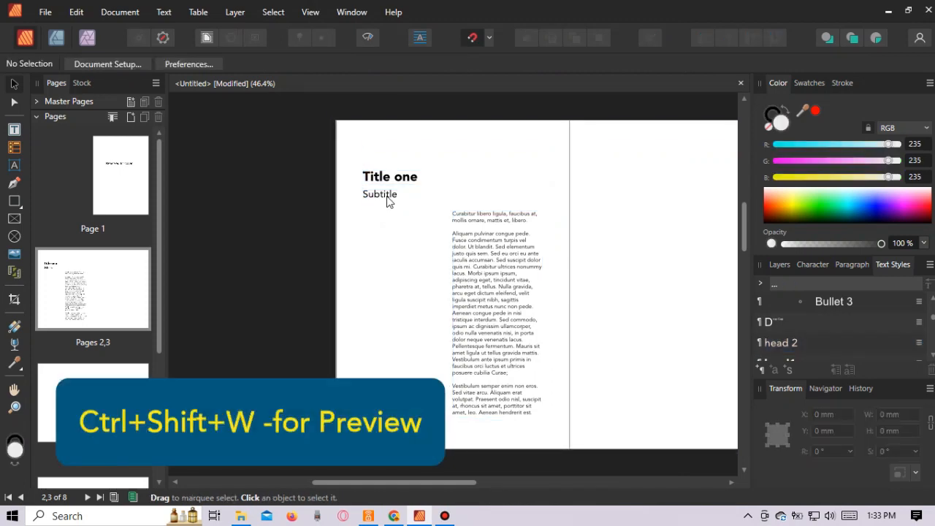
key("ctrl+shift+w")
left_click(389, 201)
left_click_drag(387, 201, 387, 197)
left_click(407, 245)
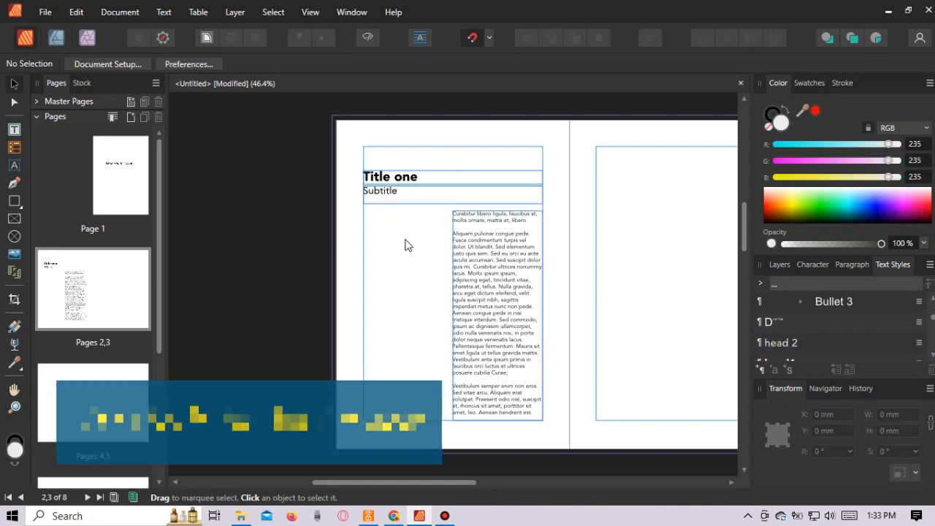
Step: Draw a picture frame about 151 × 216 mm covering page 3 out to the bleed edges
left_click_drag(433, 482, 495, 483)
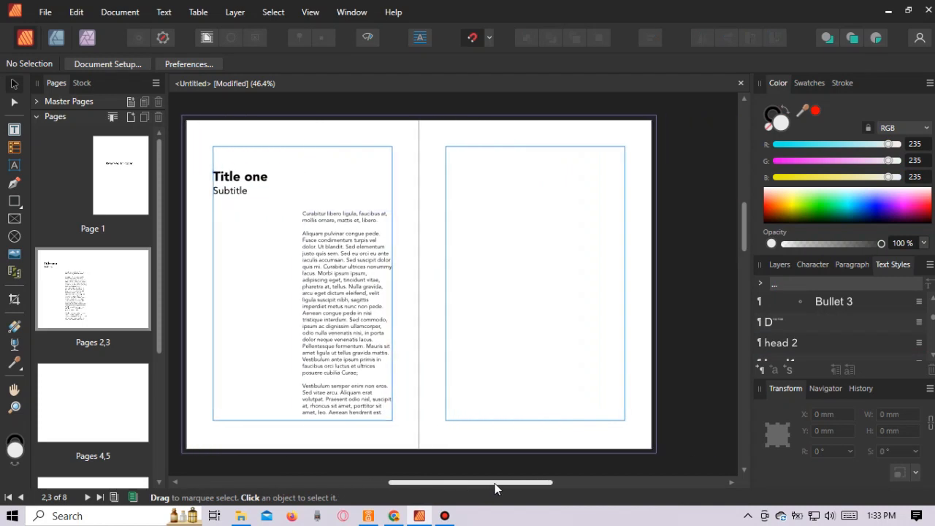
left_click(15, 220)
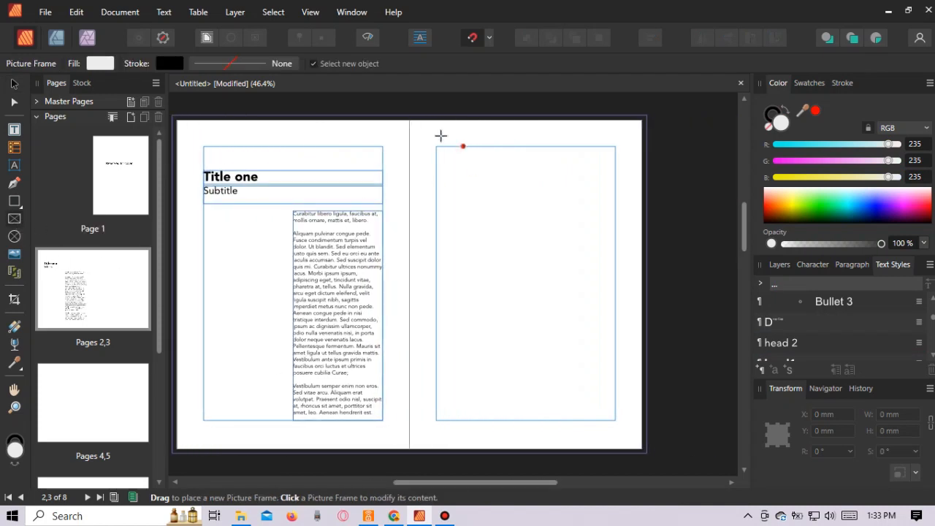
left_click_drag(409, 116, 646, 451)
left_click(15, 83)
Step: Place the "common dandelion" image in the page 3 picture frame and preview the spread without guides
left_click(45, 11)
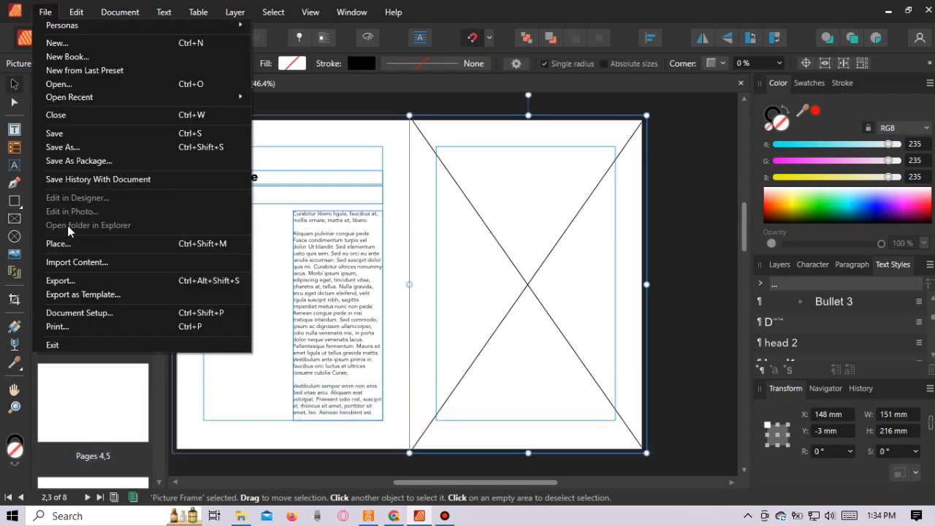
left_click(60, 243)
left_click(323, 135)
left_click(352, 305)
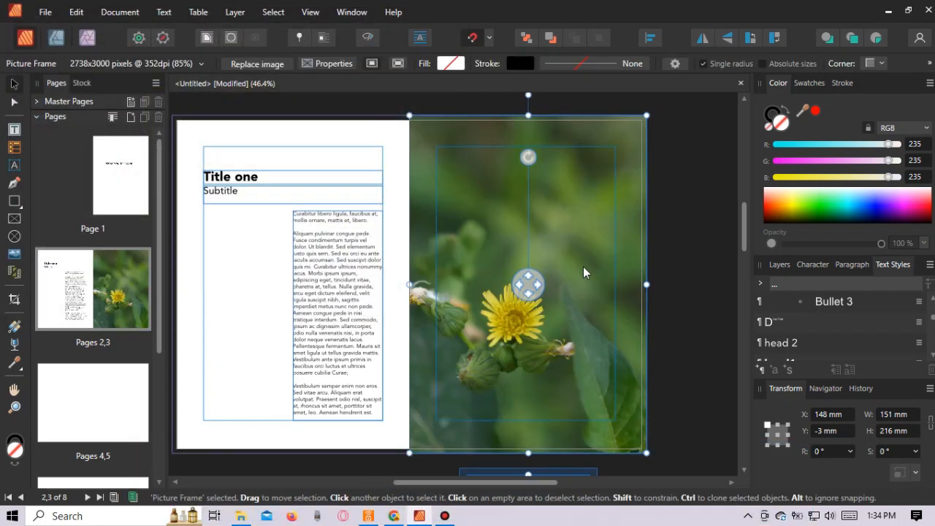
left_click(672, 166)
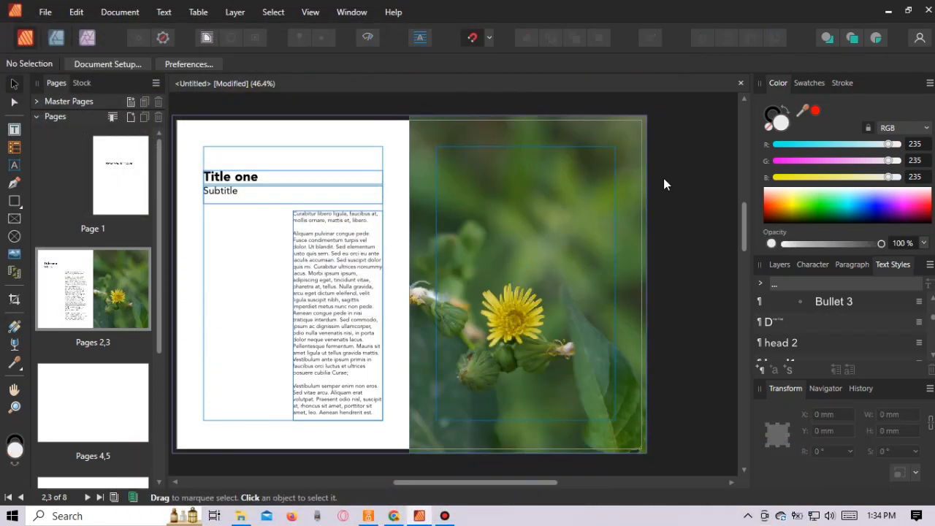
scroll(663, 184, "down", 1)
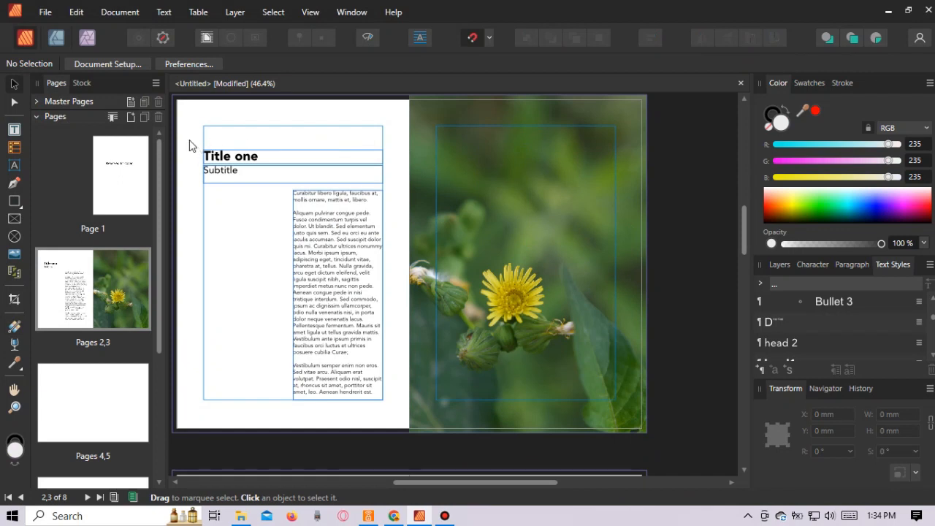
key("w")
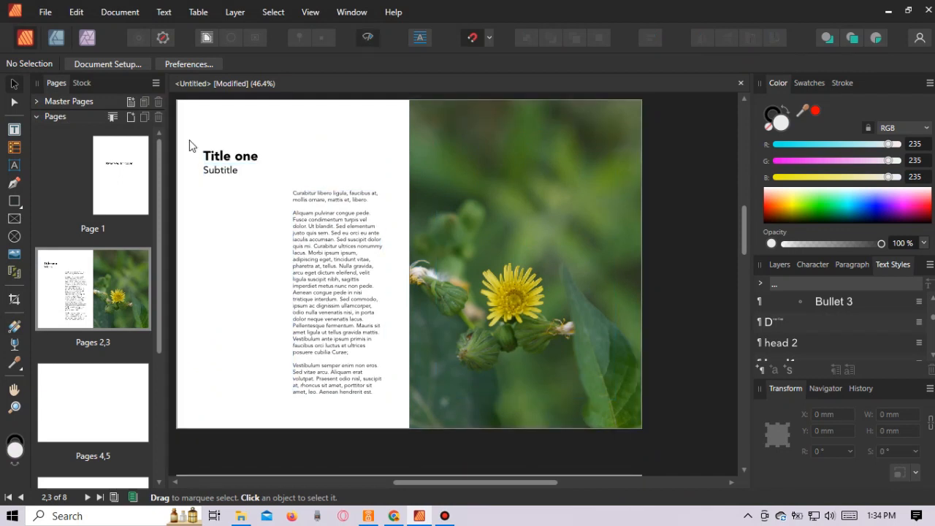
key("w")
Step: Copy the title, subtitle and body text frames from page 2 and paste them on page 4
left_click_drag(189, 119, 396, 417)
left_click(76, 12)
left_click(93, 73)
left_click(79, 420)
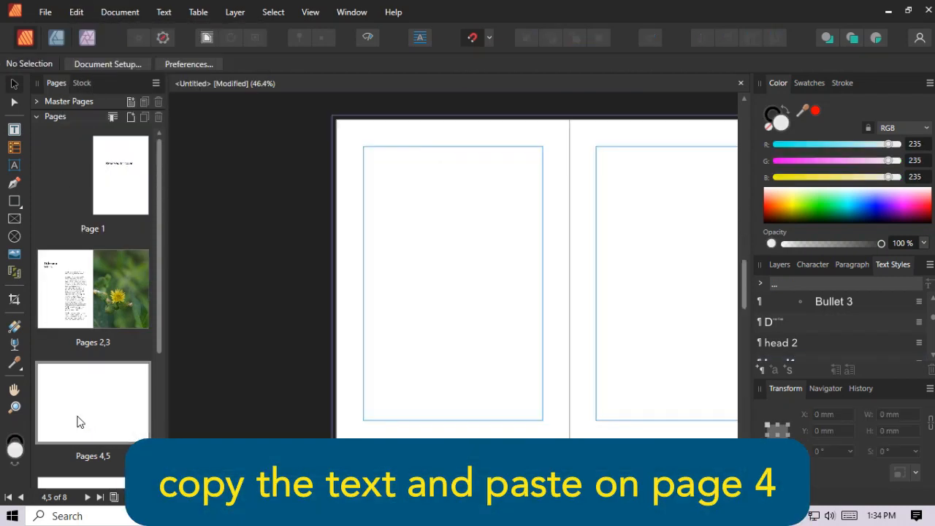
left_click_drag(469, 483, 483, 482)
left_click(78, 13)
left_click(88, 89)
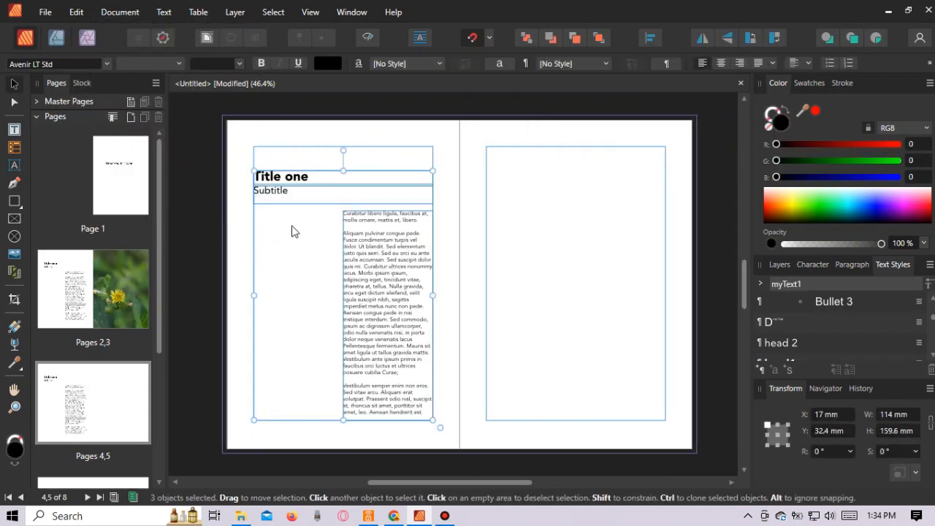
Step: Shorten the body text frame on page 4 to about 108.1 mm high by raising its lower edge
left_click(196, 134)
left_click(393, 318)
left_click_drag(388, 420, 388, 379)
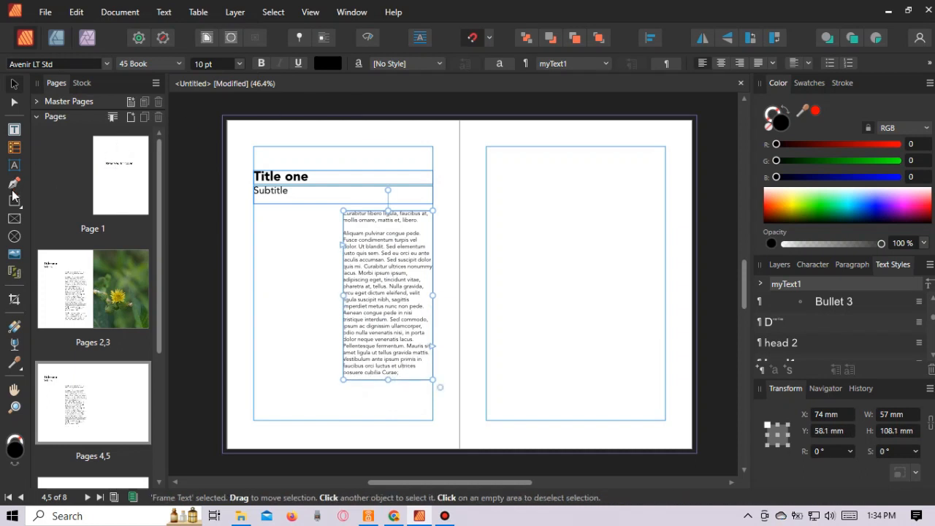
Step: Draw a picture frame about 151 × 216 mm covering page 5 out to the bleed and place the "small plant" image in it
left_click(14, 218)
left_click_drag(461, 117, 696, 453)
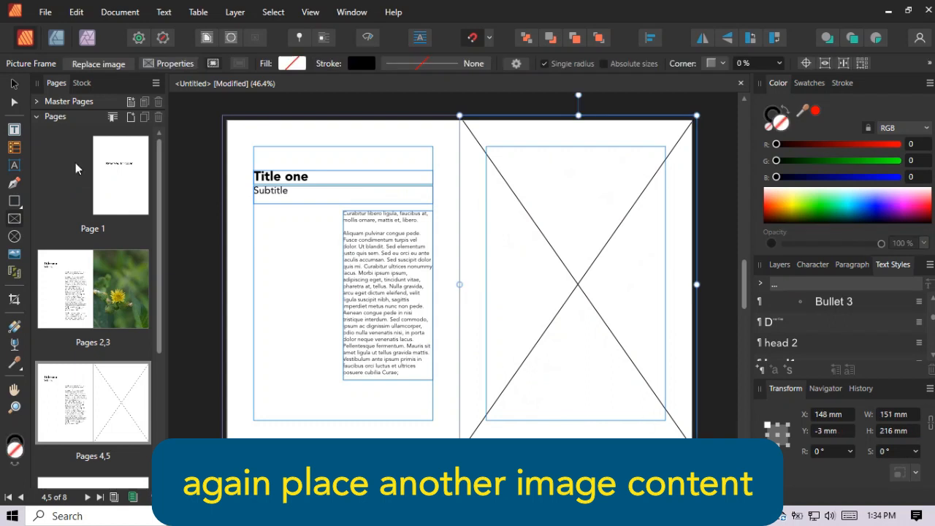
left_click(45, 12)
left_click(60, 243)
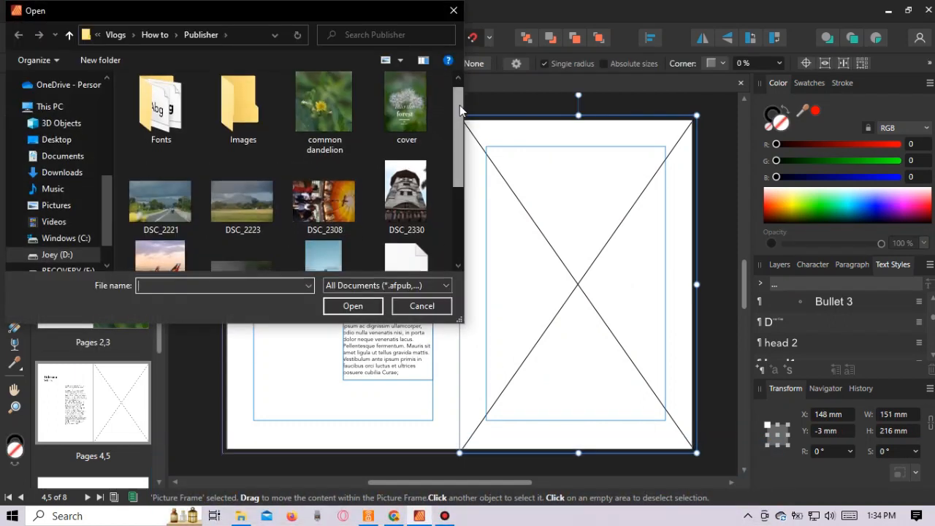
left_click_drag(460, 102, 468, 177)
left_click(324, 227)
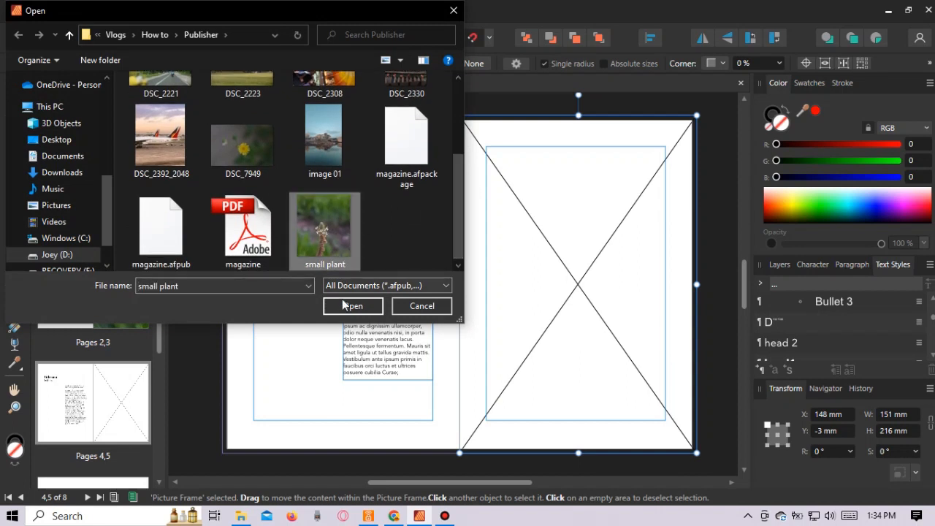
left_click(353, 306)
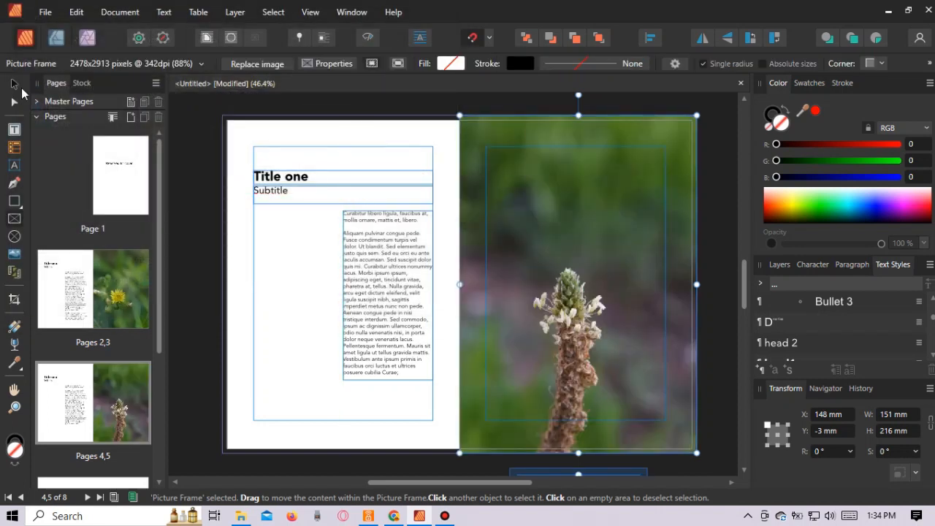
left_click(189, 111)
Step: Paste the copied title, subtitle and body text frames on page 6
scroll(244, 227, "down", 3)
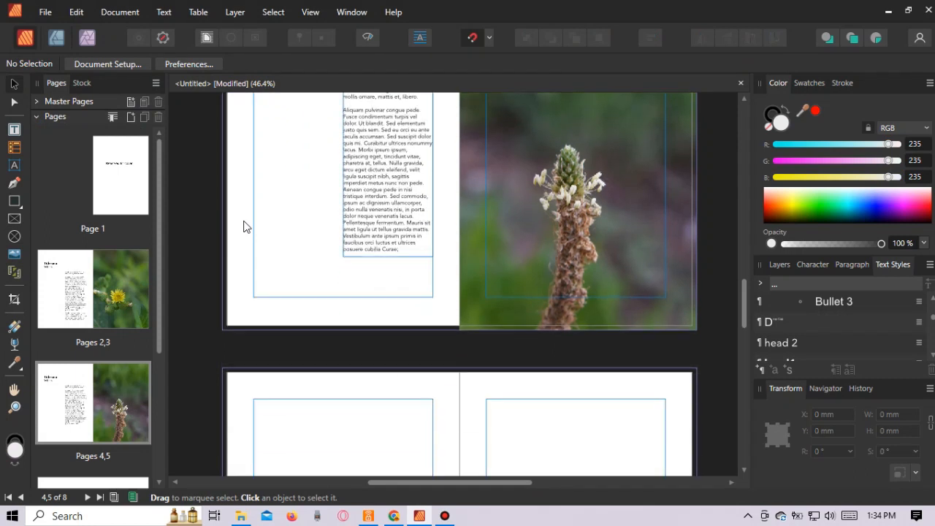
scroll(245, 227, "down", 6)
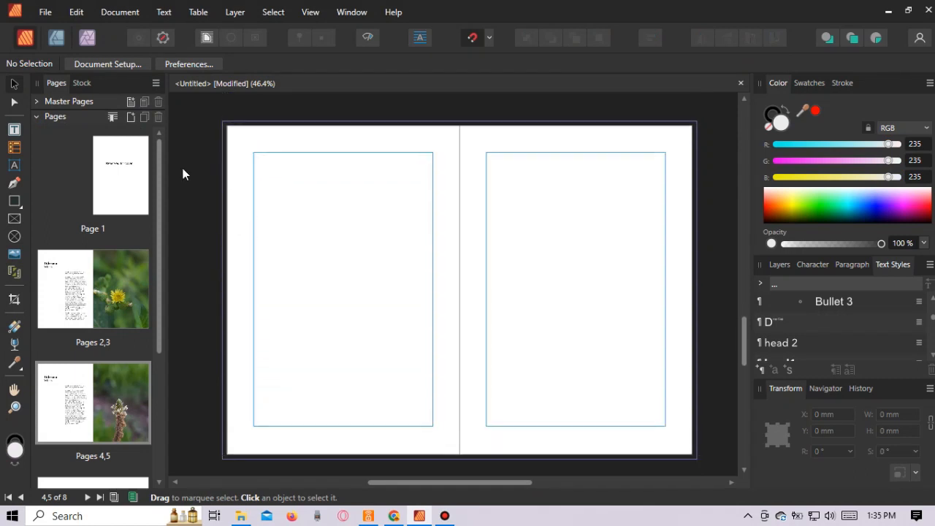
left_click(76, 12)
left_click(87, 81)
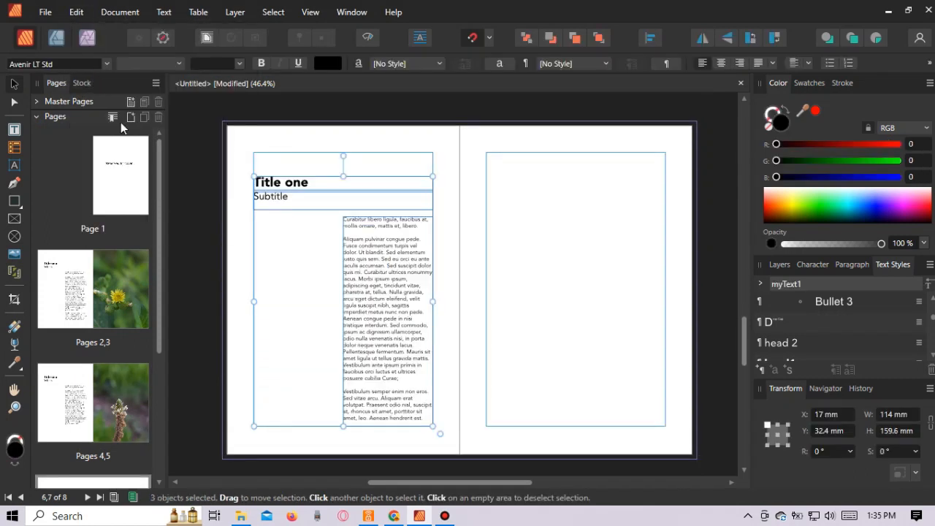
Step: Shorten the body text frame on page 6 from its upper edge and move it up to sit directly below the subtitle frame
left_click(386, 241)
left_click_drag(387, 217, 381, 266)
left_click_drag(374, 345, 373, 292)
left_click(466, 367)
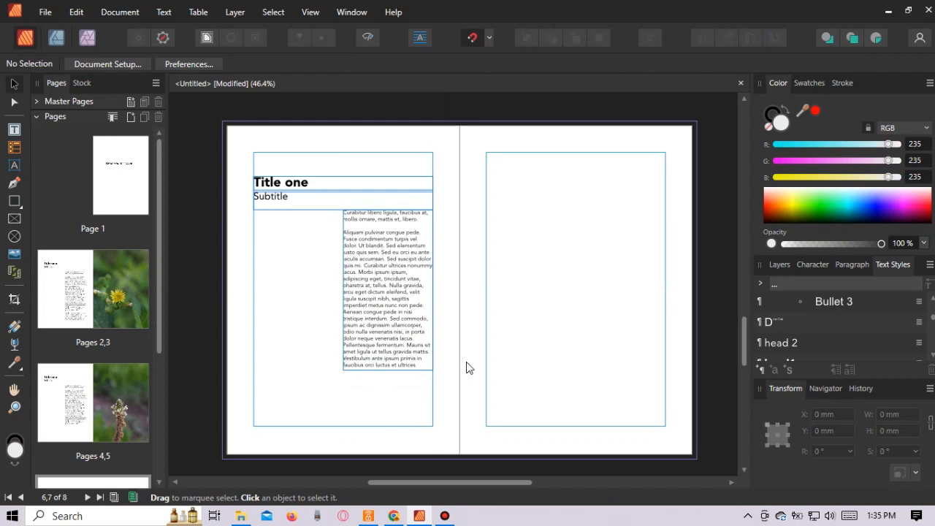
Step: Draw a picture frame about 151 × 216 mm covering page 7 out to the bleed and place the DSC_7949 image in it
left_click(14, 218)
mouse_move(459, 120)
left_mouse_down()
mouse_move(670, 436)
mouse_move(696, 454)
left_mouse_up()
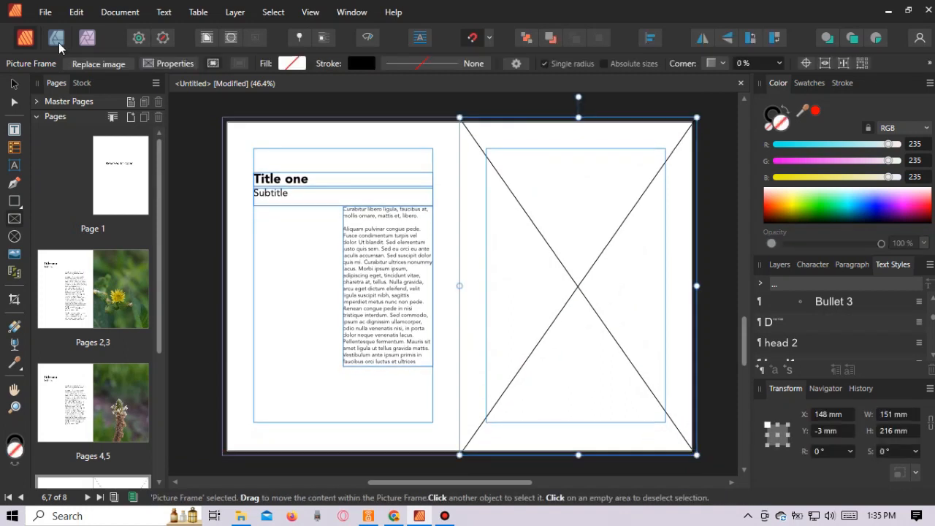
left_click(45, 12)
left_click(64, 243)
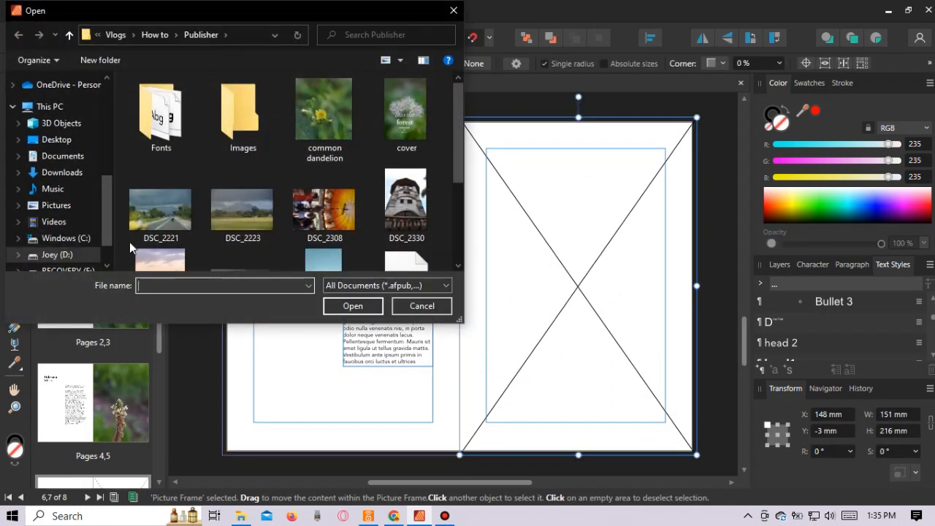
left_click_drag(457, 119, 459, 204)
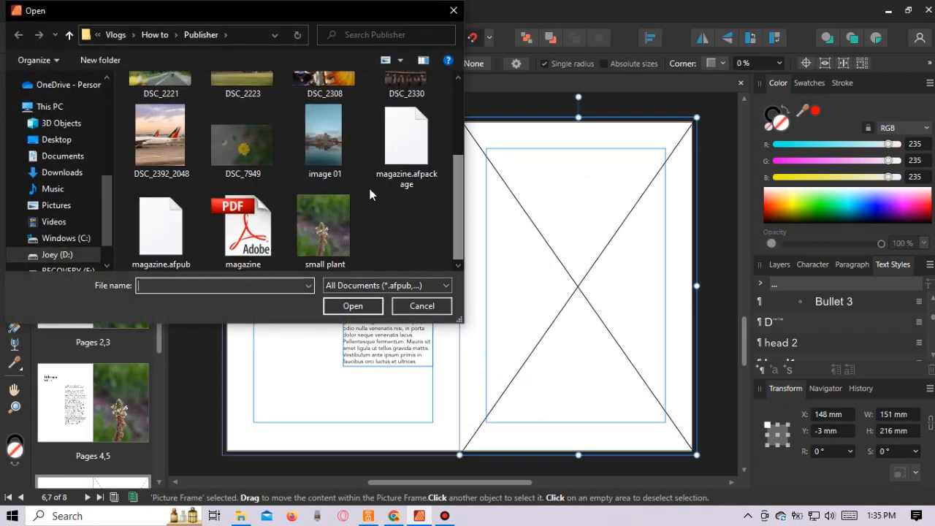
left_click(242, 145)
left_click(324, 226, "ctrl")
left_click(353, 306)
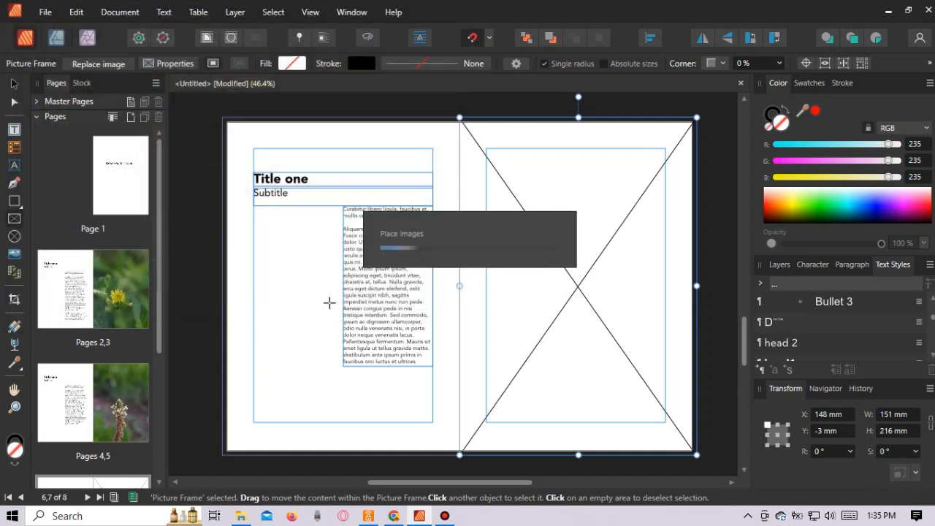
left_click(713, 210)
Step: Draw a picture frame about 154 mm wide covering page 8 out to the bleed and fill it with pale yellow, RGB 235, 235, 157
scroll(713, 209, "down", 3)
scroll(714, 210, "down", 5)
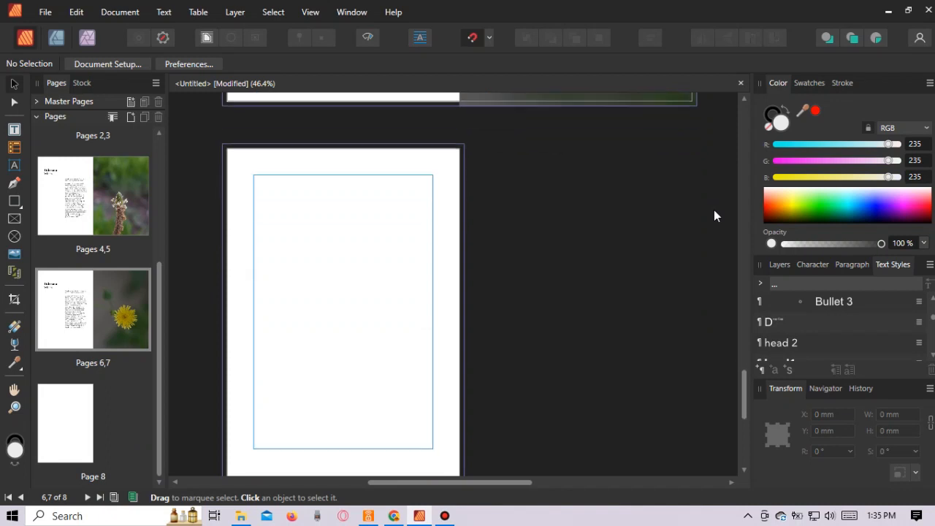
left_click(14, 218)
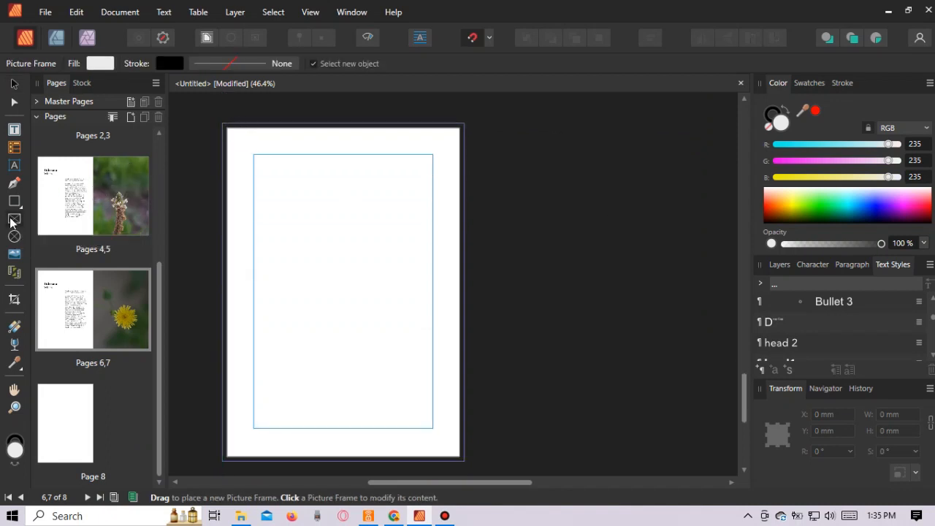
left_click_drag(226, 128, 464, 459)
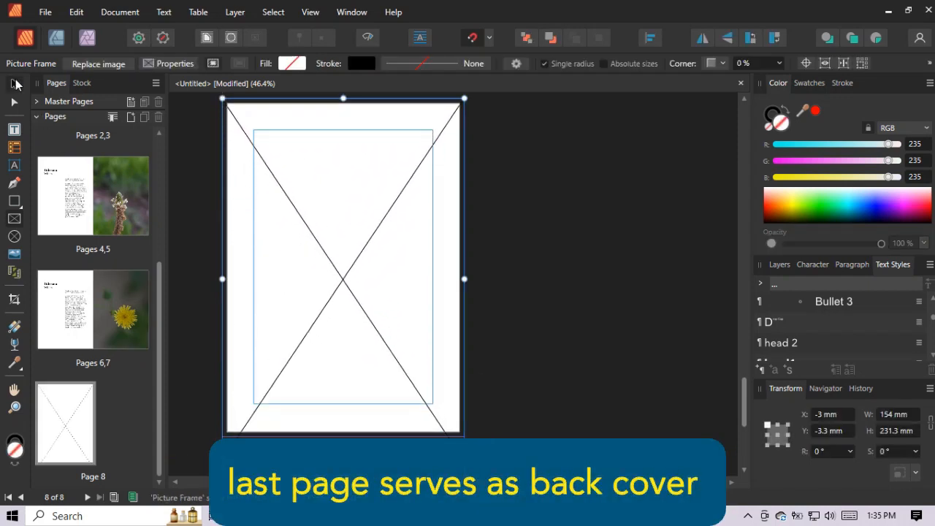
left_click_drag(343, 459, 351, 436)
left_click_drag(886, 177, 852, 177)
left_click(584, 189)
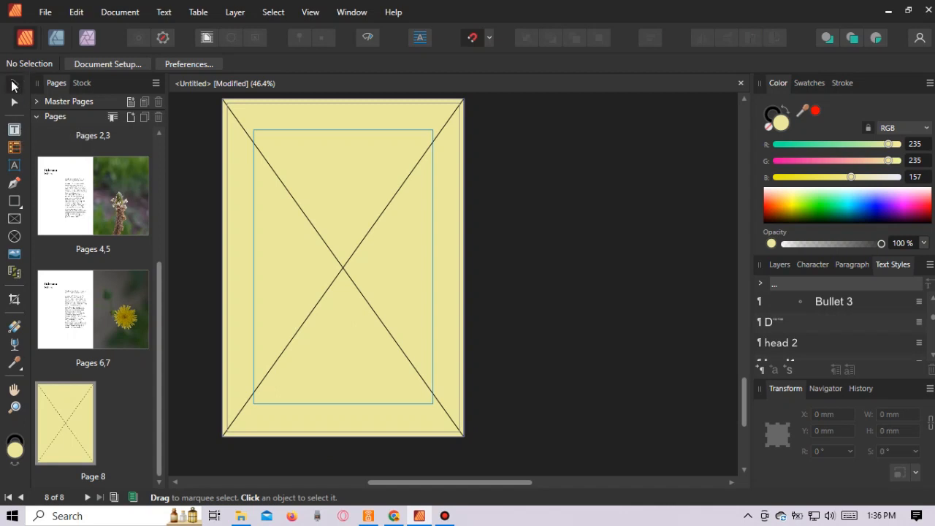
Step: Replace the placeholder title on page 2 with "Into the Forest"
left_click_drag(745, 398, 751, 217)
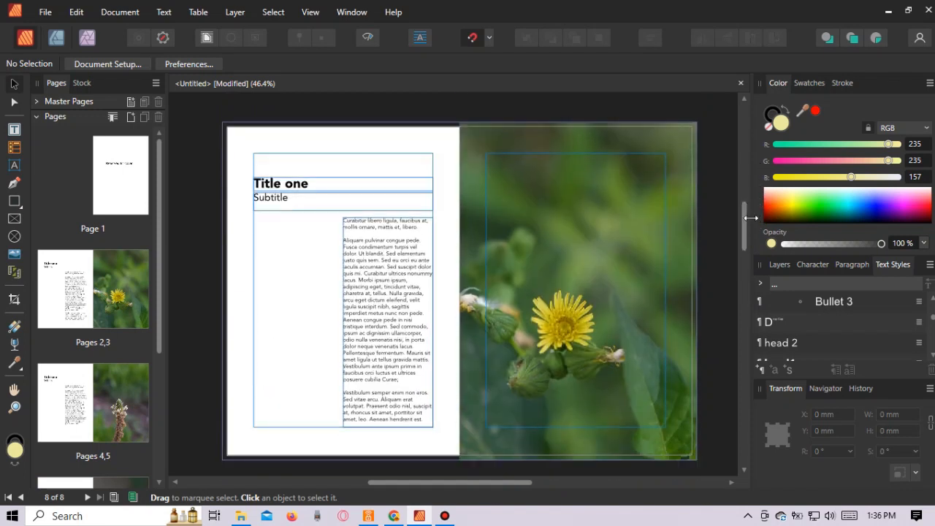
key("t")
left_click_drag(312, 184, 259, 182)
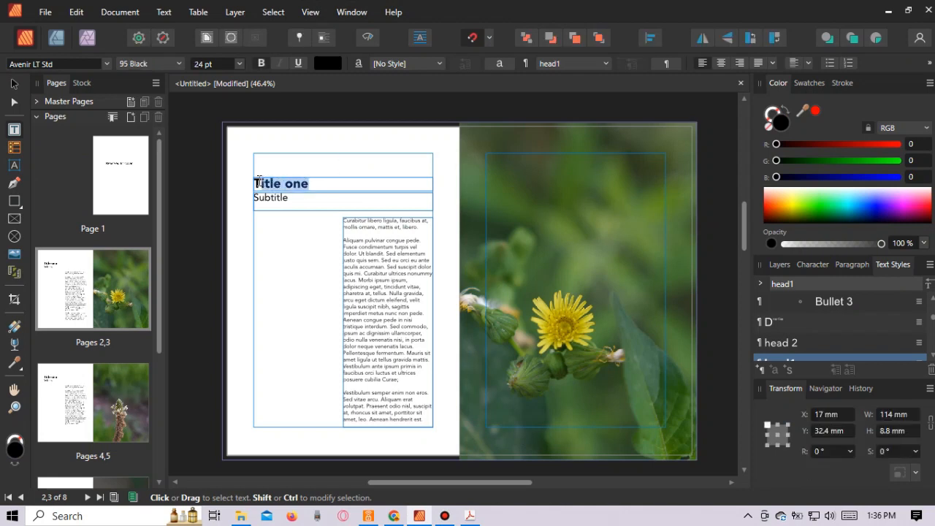
key("BackSpace")
type("Into")
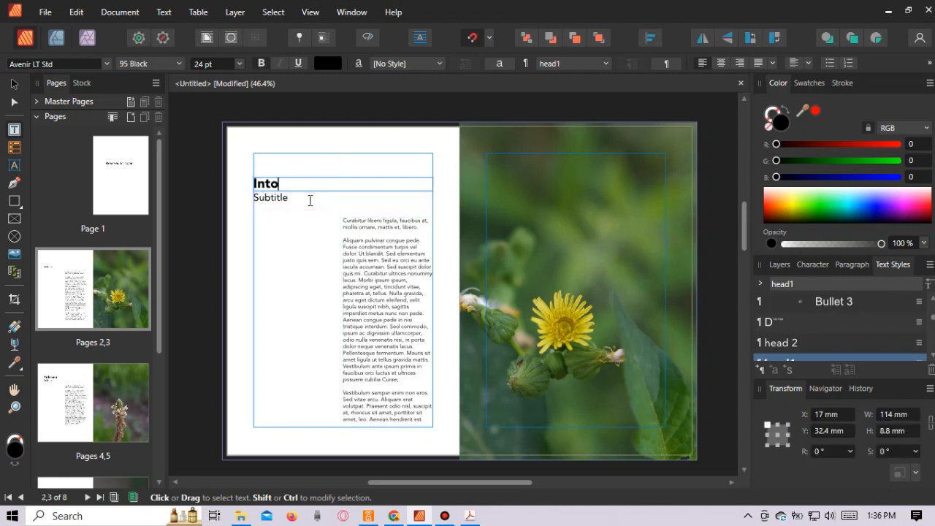
type(" the Fores")
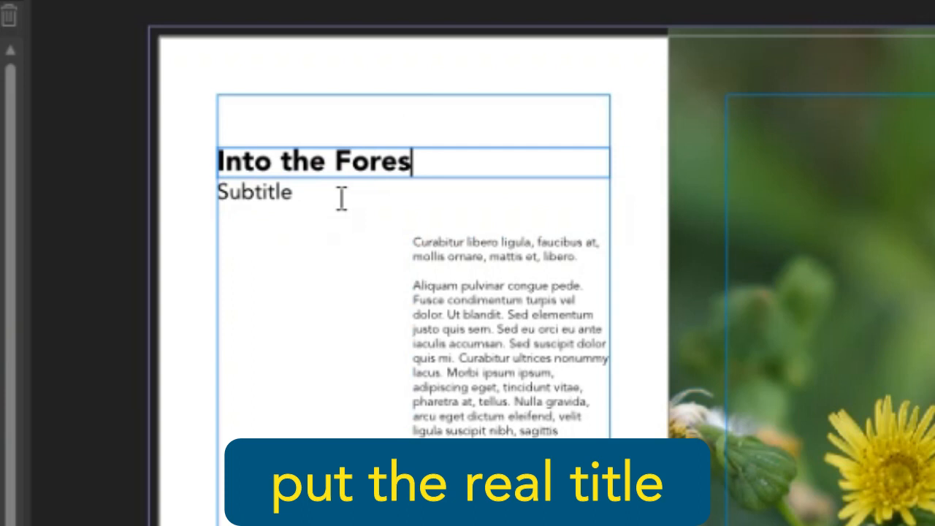
type("st")
left_click(411, 159)
key("BackSpace")
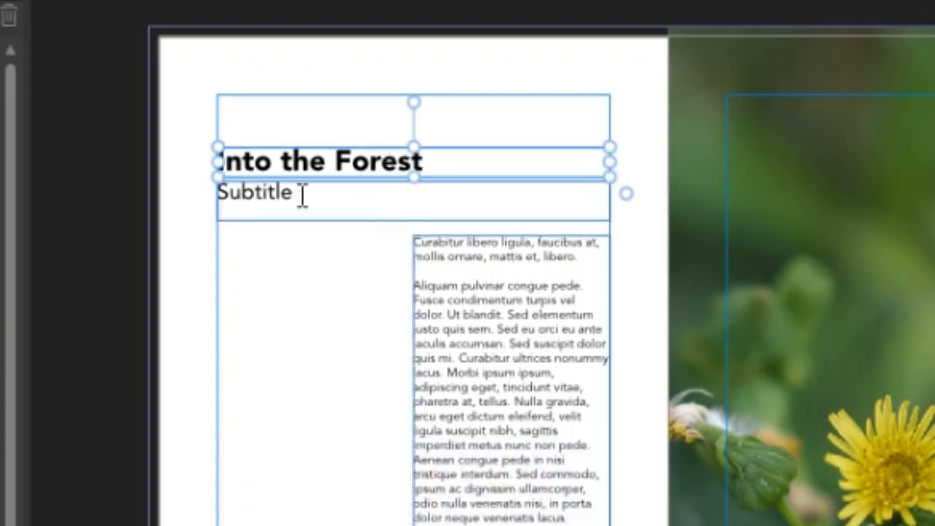
Step: Replace the placeholder subtitle on page 2 with "Common Dandelion" and deselect the text frame
left_click_drag(302, 194, 200, 196)
key("BackSpace")
type("Common Dandelion")
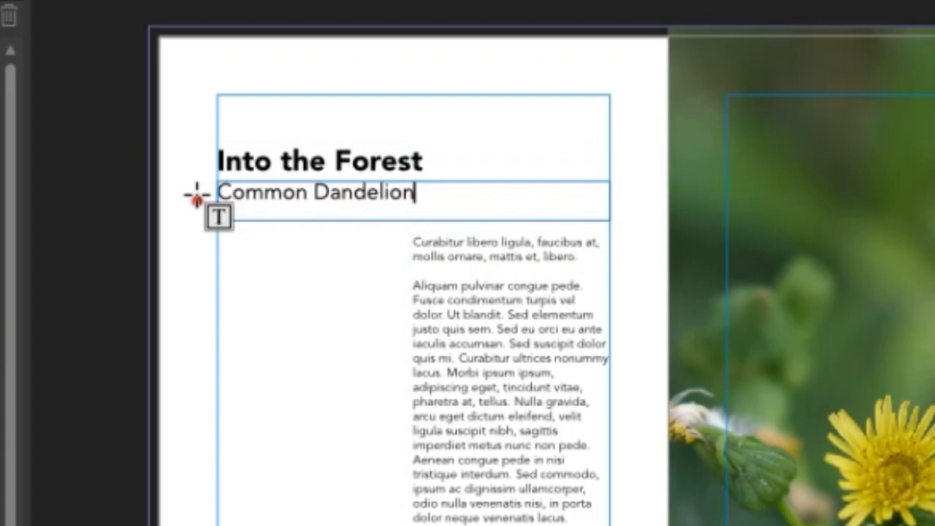
key("Escape")
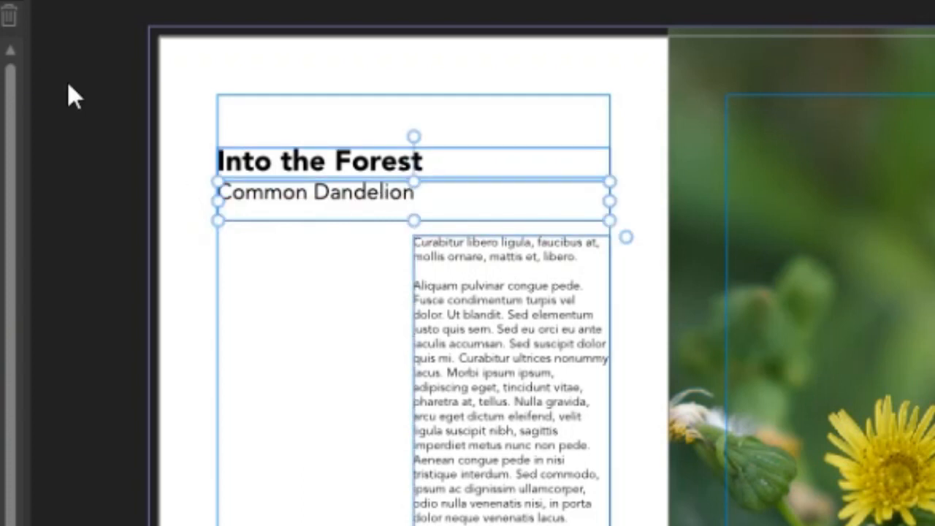
left_click(67, 82)
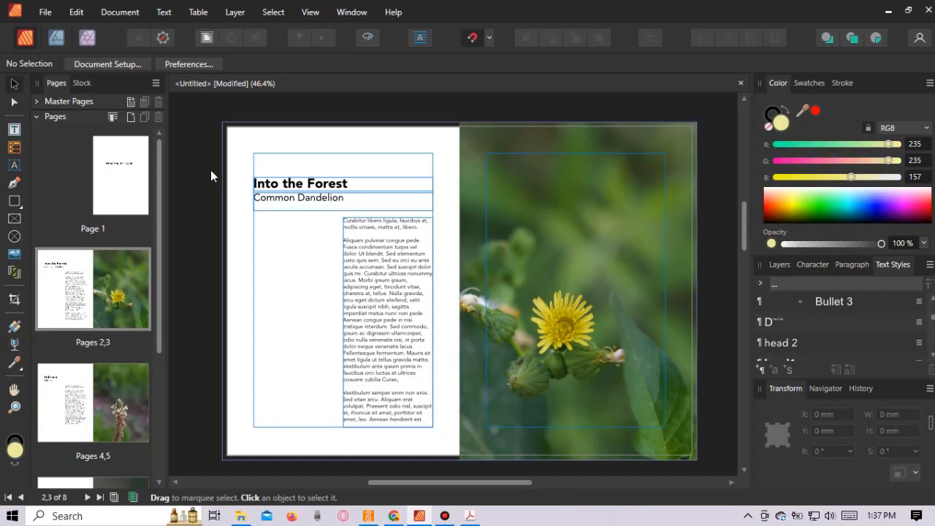
Step: Replace the placeholder title on page 4 with "Into the Forest"
scroll(379, 217, "down", 8)
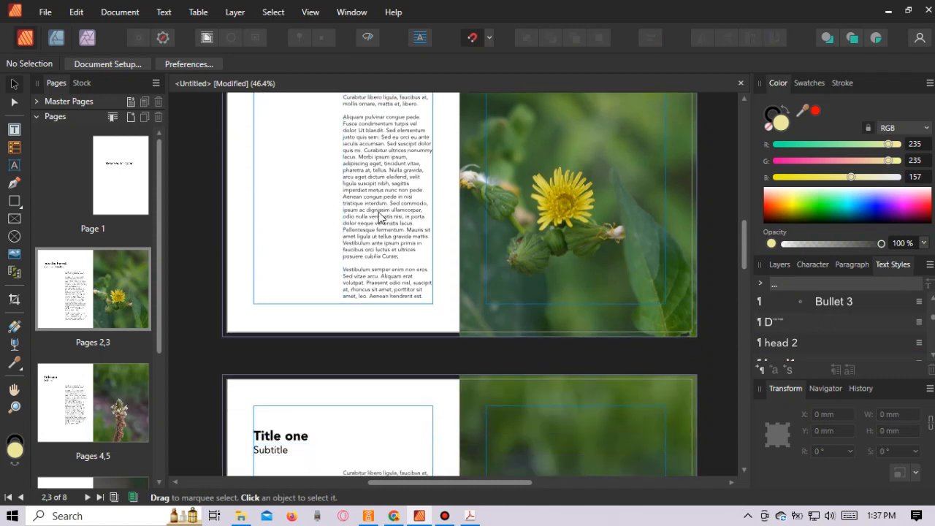
scroll(378, 217, "down", 2)
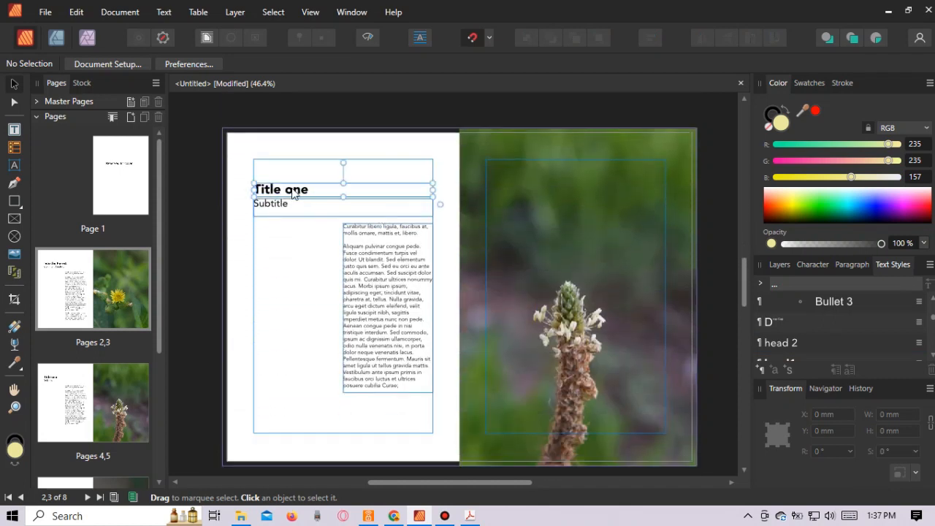
triple_click(296, 190)
key("BackSpace")
type("Into th")
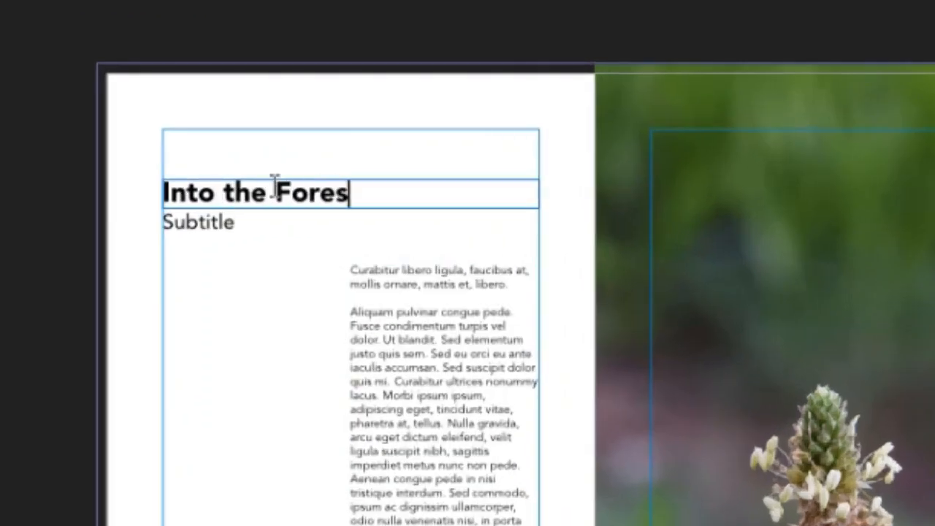
Step: Replace the placeholder subtitle on page 4 with "Ribwort Plantain" and deselect the text frame
left_click_drag(236, 225, 154, 227)
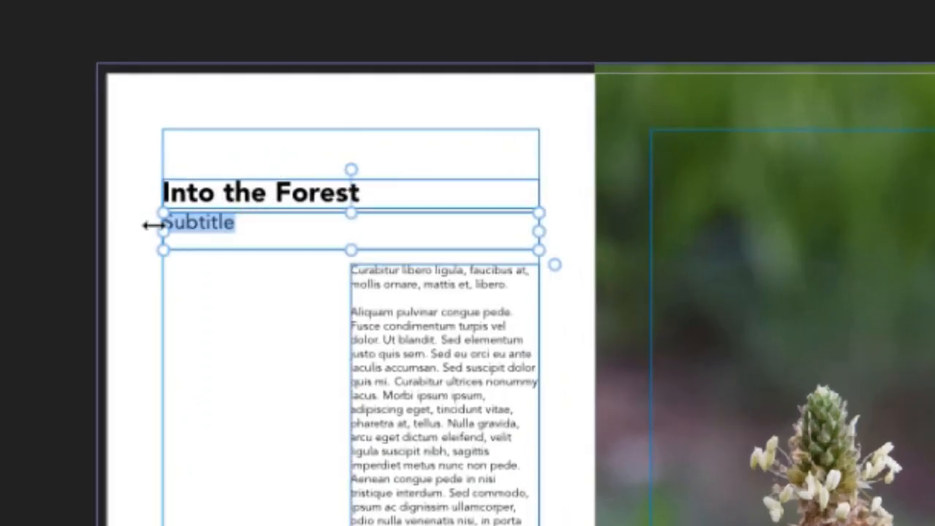
type("Ribwort Plantain")
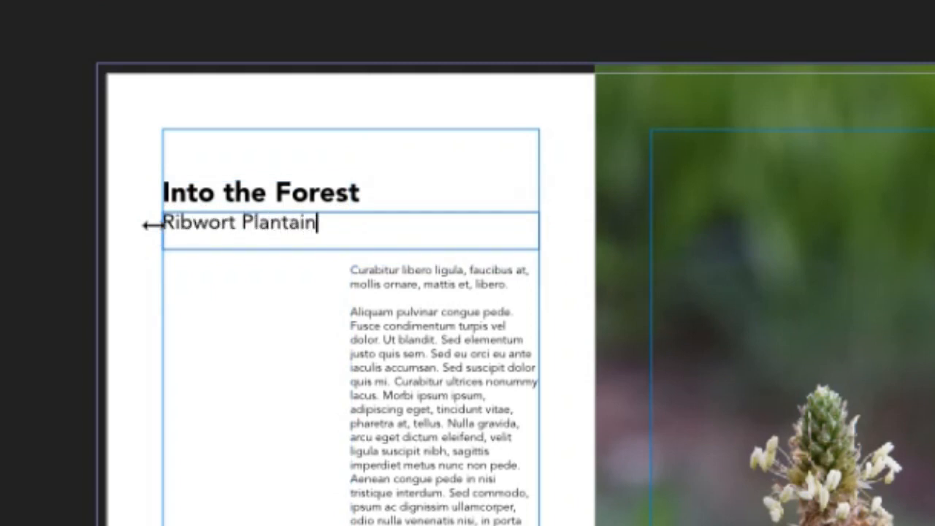
key("Escape")
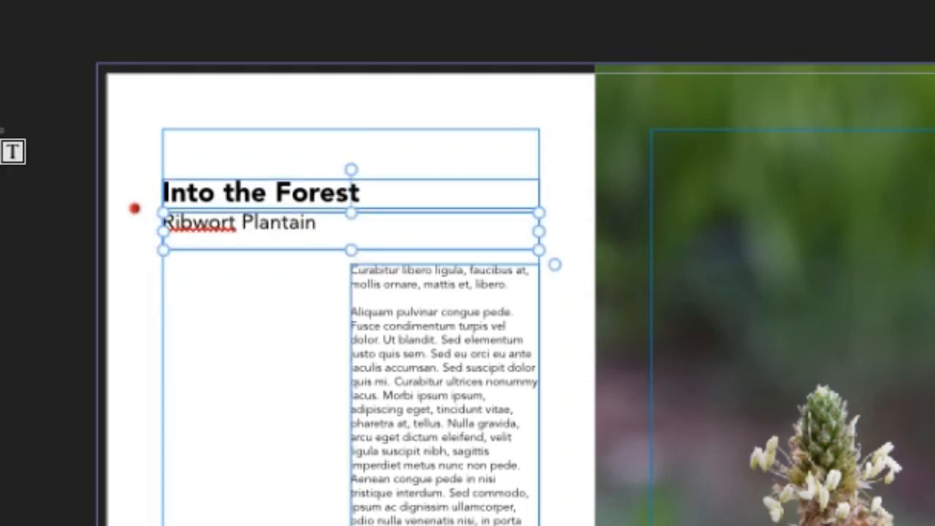
left_click(48, 107)
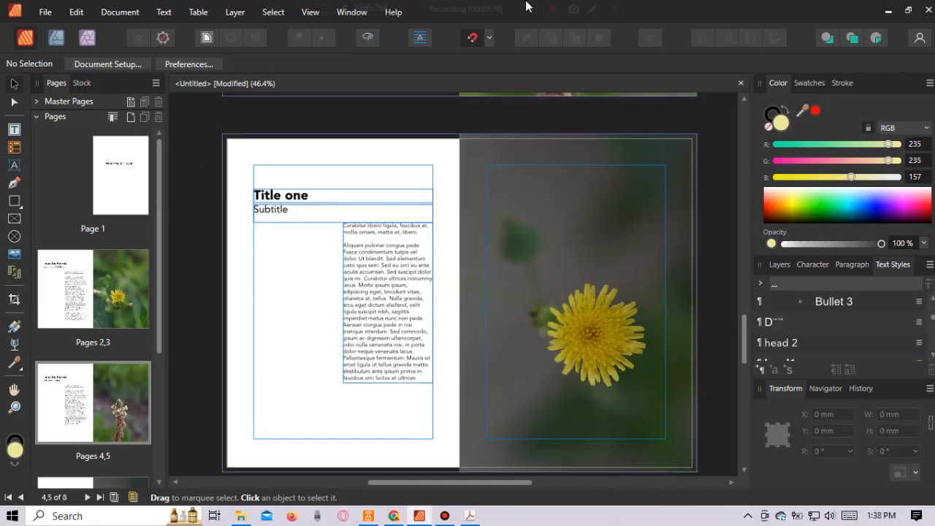
Step: Replace the placeholder title on page 6 with "Taraxacum"
double_click(302, 203)
triple_click(302, 203)
type("T")
type("ara")
type("xacum")
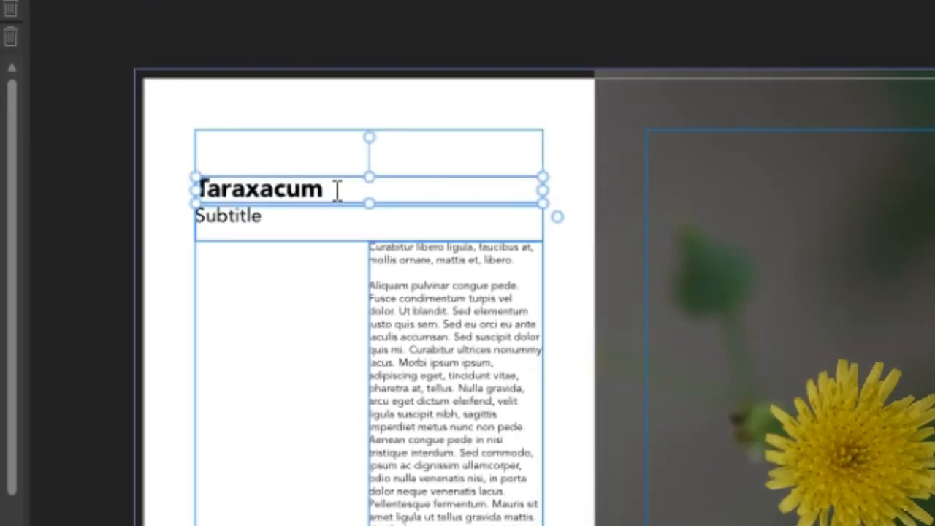
Step: Set the title on page 6 to "Into the Forest" and the subtitle below it to "araxacum"
left_click_drag(338, 190, 180, 183)
type("Into t")
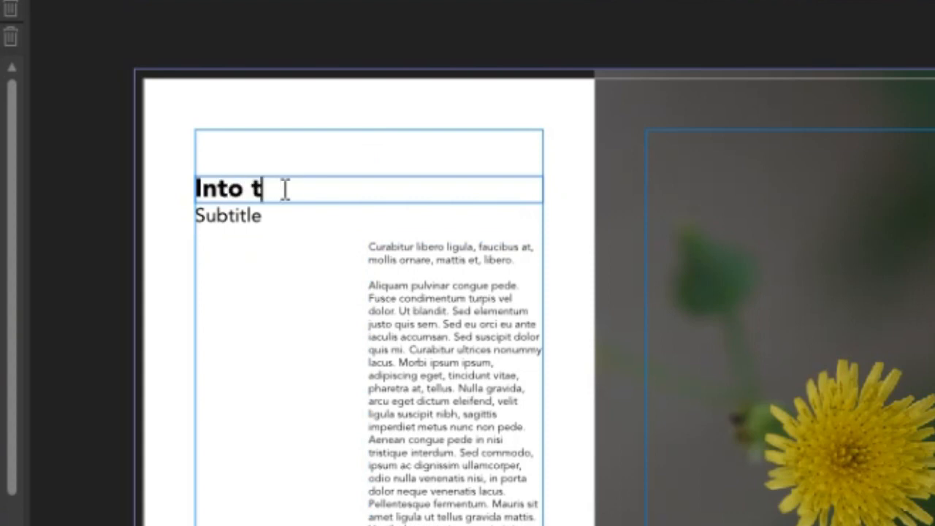
type("he Forest")
left_click_drag(260, 215, 198, 215)
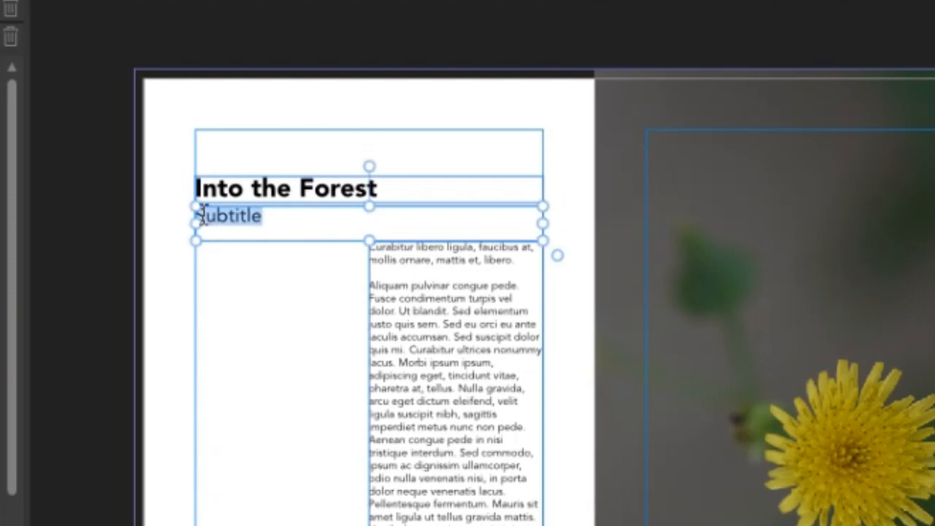
type("araxacum")
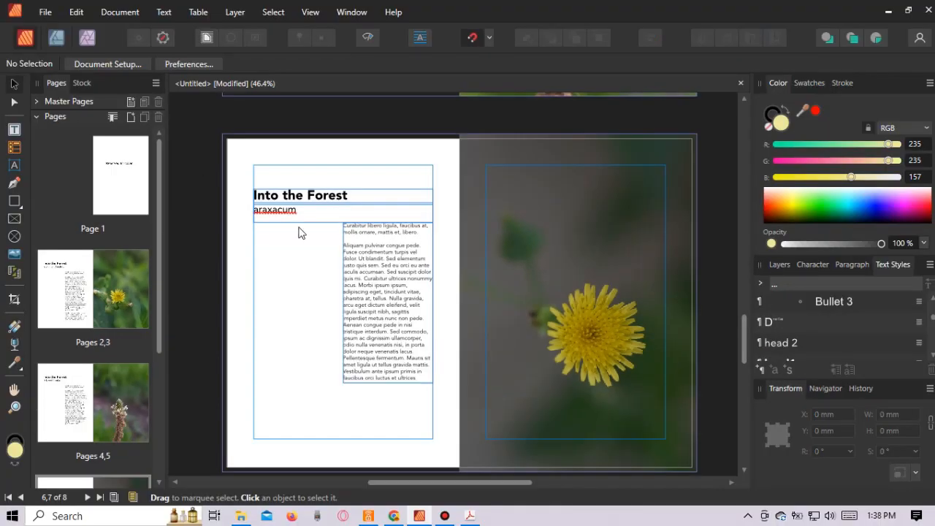
key("Escape")
scroll(522, 245, "down", 4)
scroll(523, 242, "down", 2)
scroll(522, 242, "up", 5)
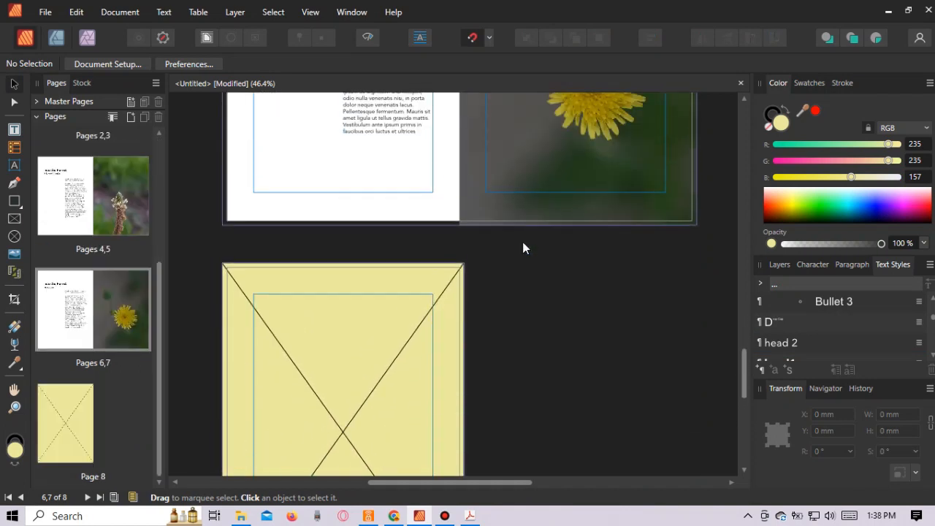
scroll(523, 242, "down", 4)
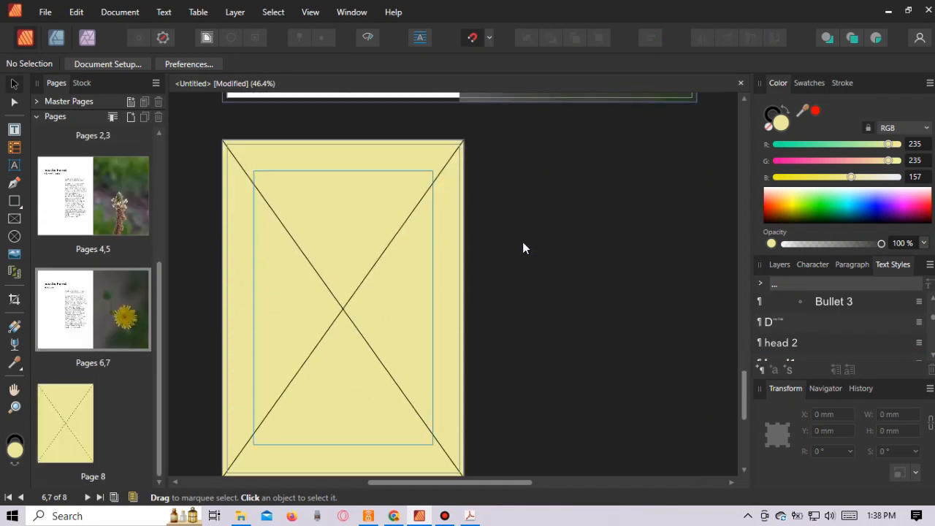
left_click(14, 130)
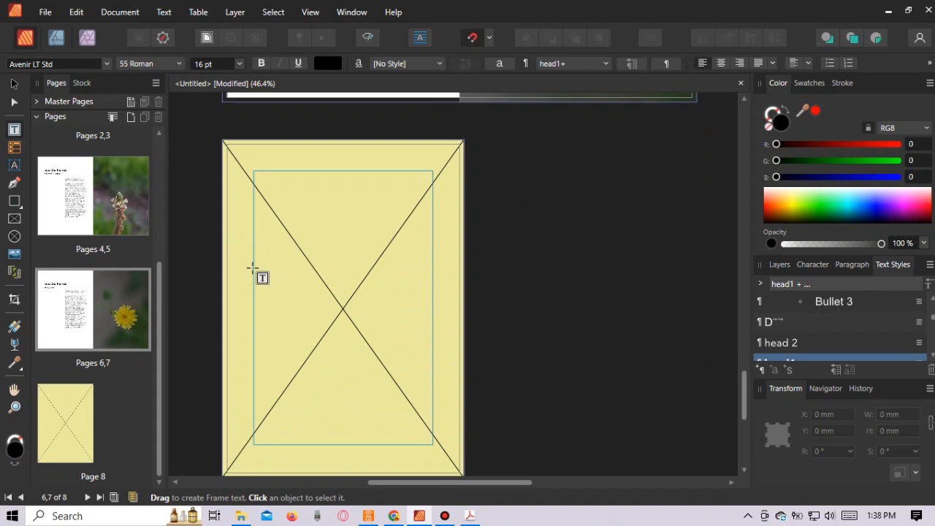
scroll(585, 329, "up", 4)
key("v")
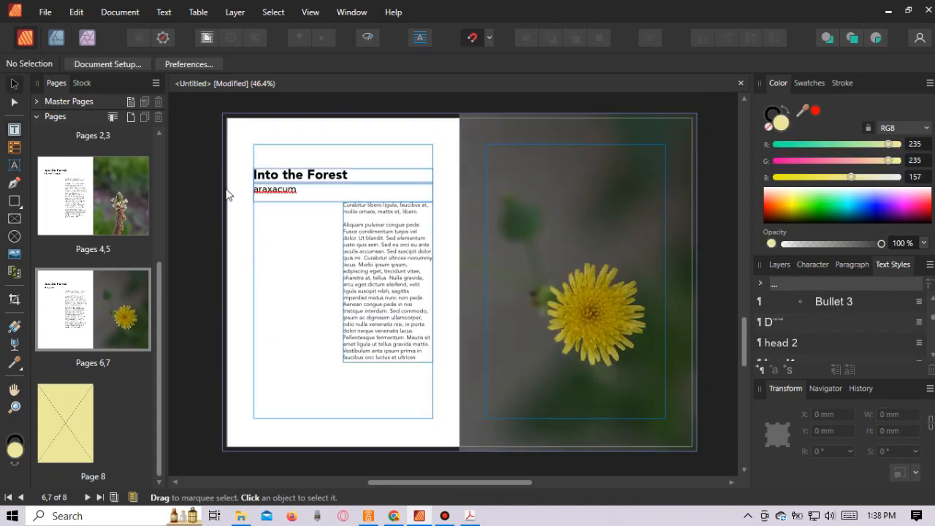
Step: Copy the "araxacum" subtitle frame from page 6 and paste it onto the yellow back cover on page 8
left_click(277, 199)
left_click(76, 11)
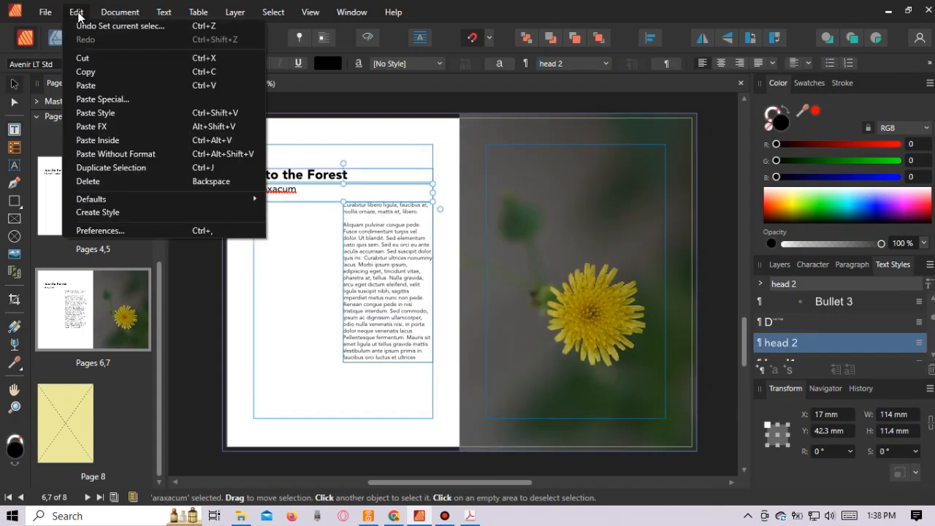
left_click(95, 71)
scroll(408, 377, "down", 2)
scroll(408, 377, "down", 3)
left_click(249, 247)
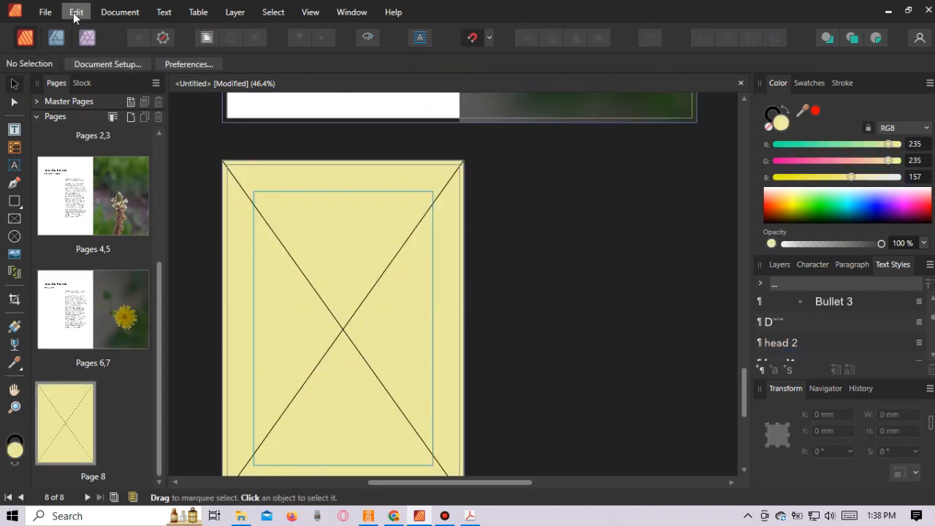
left_click(76, 12)
left_click(97, 85)
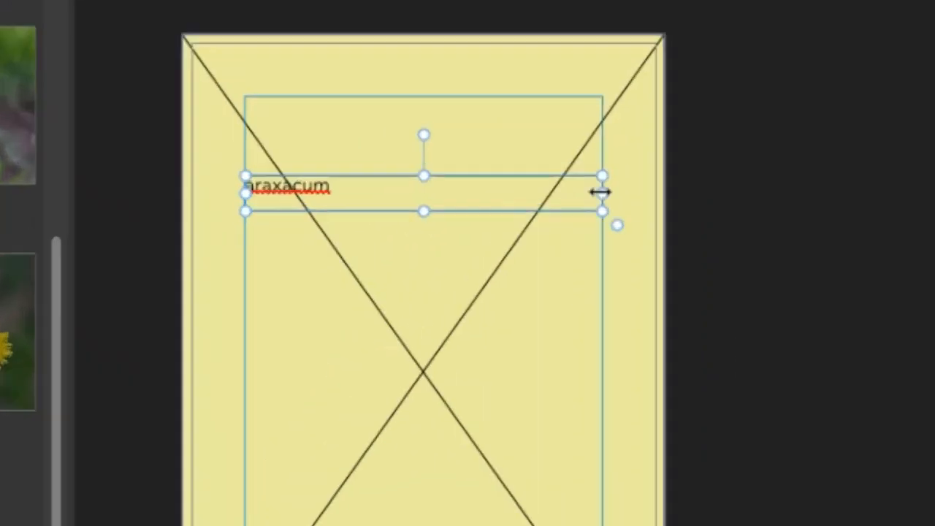
Step: Narrow the pasted text frame to half its width, change its text to "End Of Magazine" and centre it on page 8
left_click_drag(599, 191, 424, 191)
left_click_drag(324, 194, 425, 361)
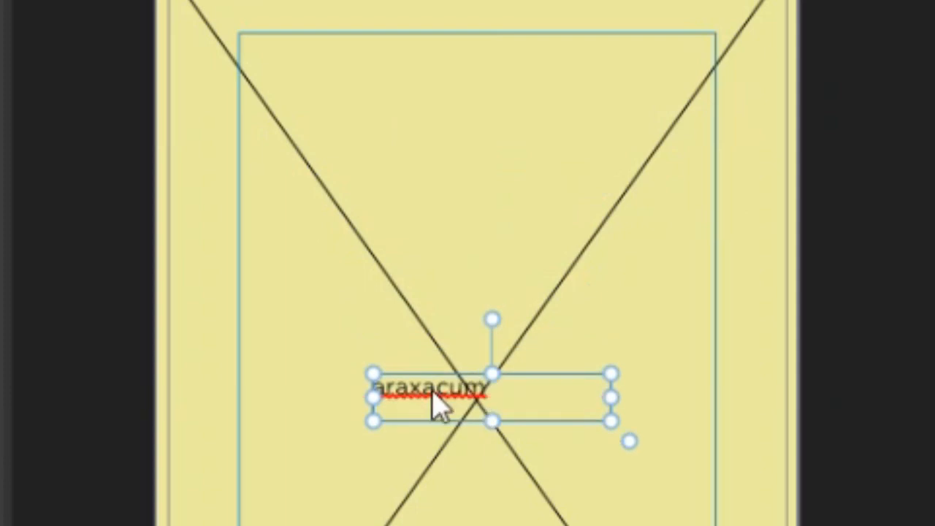
double_click(434, 405)
type("End Of Magazine")
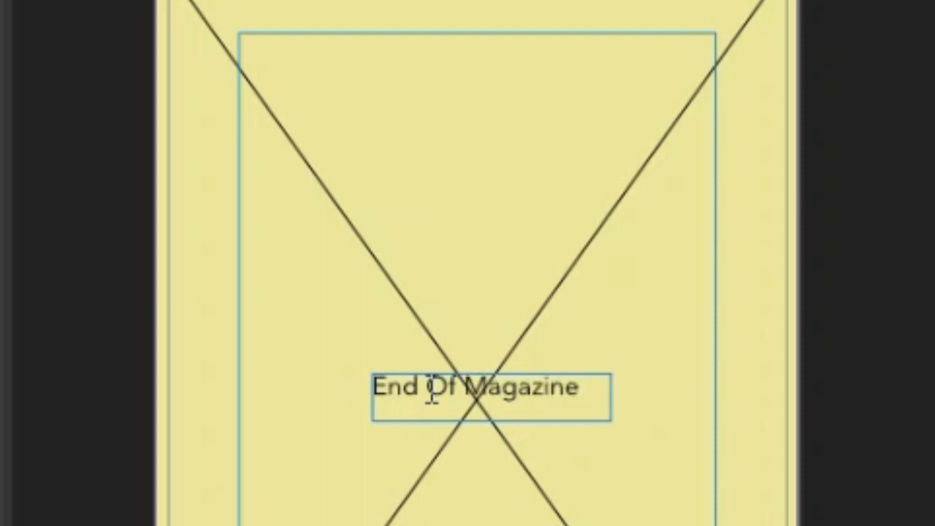
left_click_drag(543, 407, 522, 411)
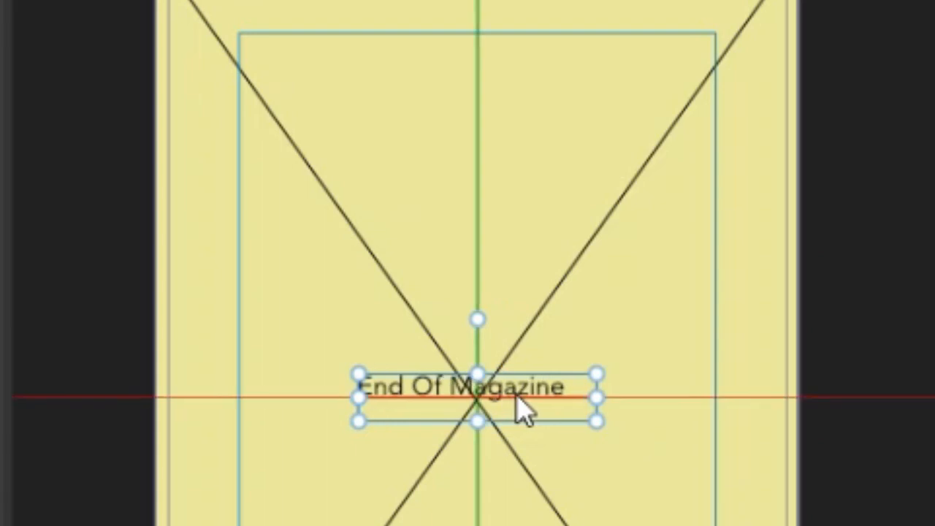
Step: Preview the layout without guides and review the spreads from the back cover up to page 1
key("w")
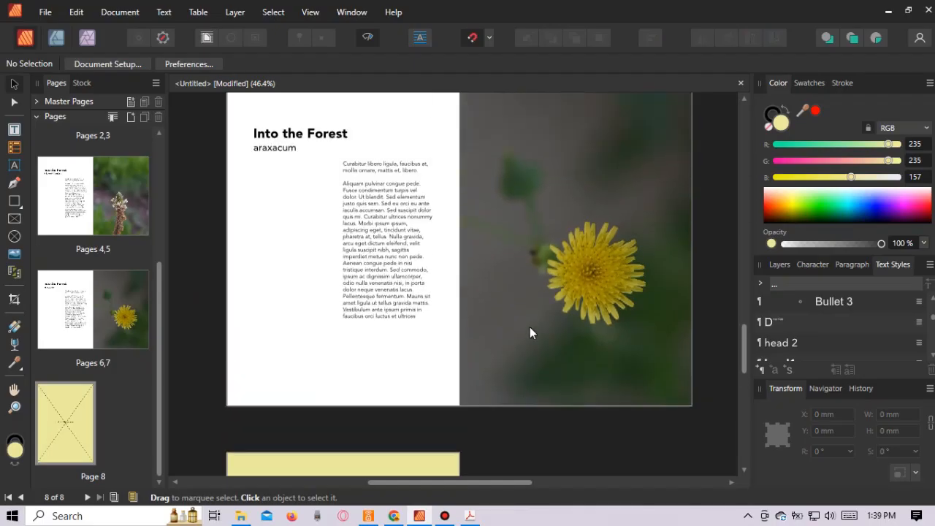
scroll(529, 326, "up", 3)
scroll(530, 326, "up", 8)
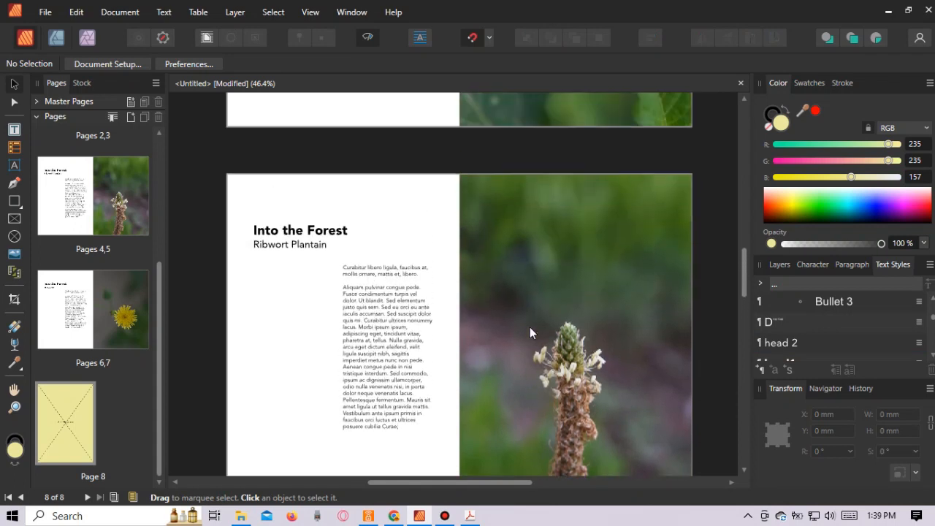
scroll(529, 330, "up", 8)
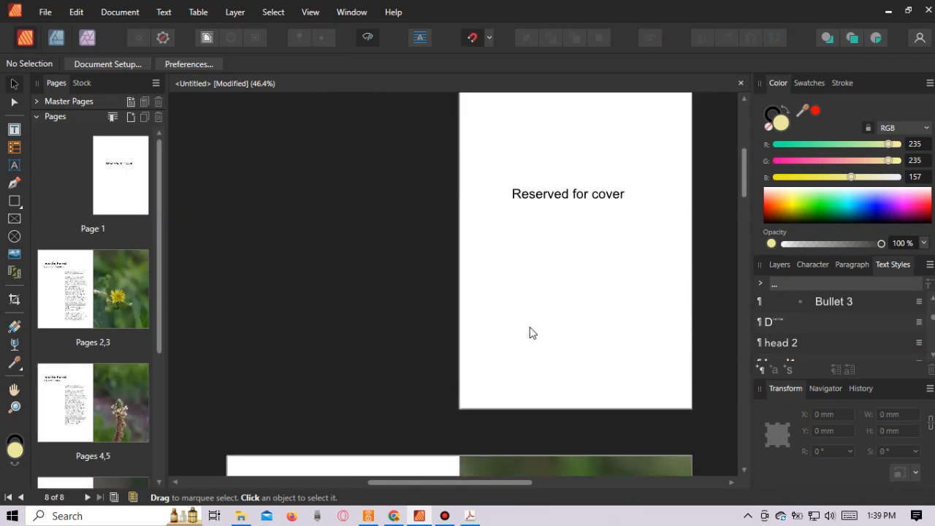
Step: Cover page 1 to the bleed with a picture frame about 155 × 213 mm and place the front cover image in it
left_click(14, 218)
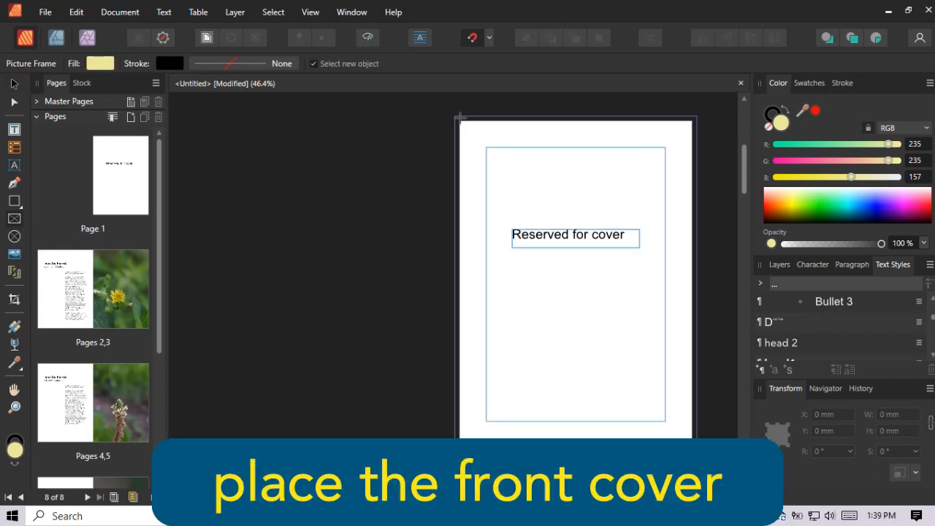
left_click_drag(454, 117, 697, 449)
left_click(45, 12)
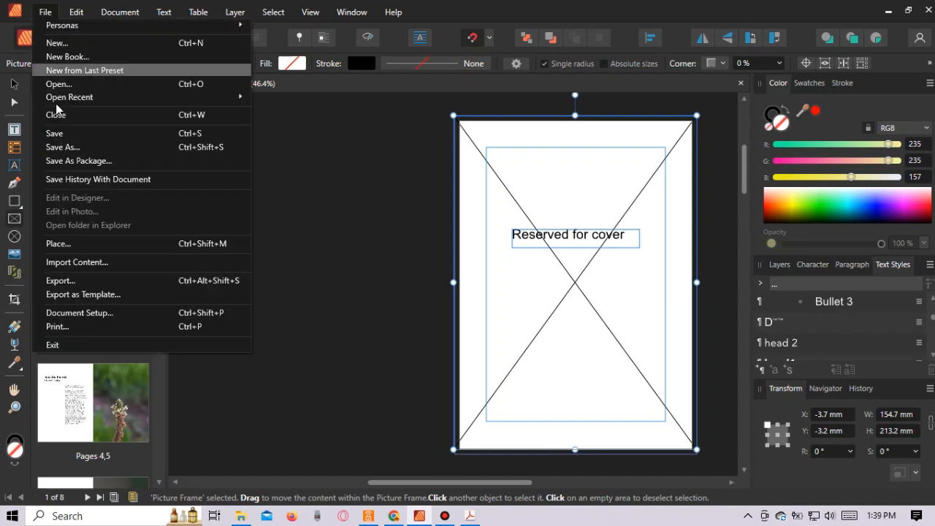
left_click(62, 244)
left_click(392, 121)
left_click(338, 308)
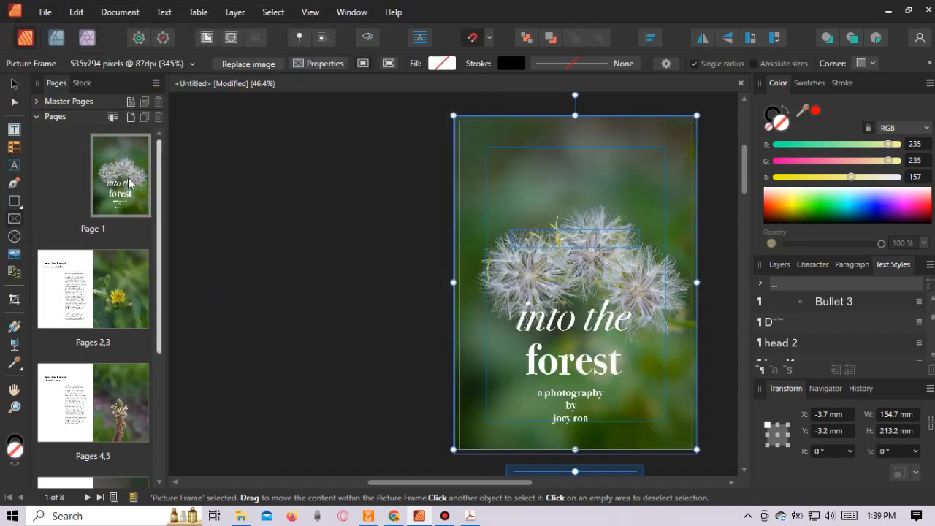
left_click(368, 235)
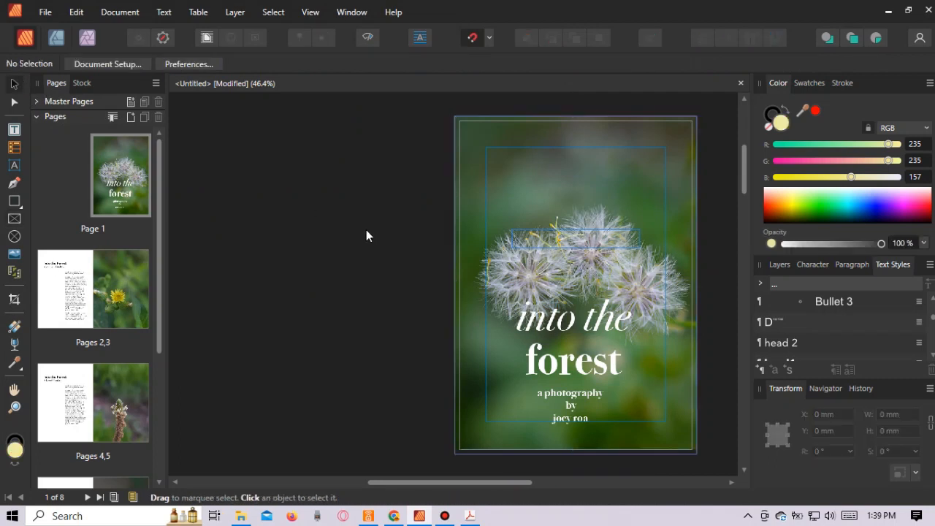
Step: On Master A, draw a yellow rectangle about 22 × 32 mm at the upper inner corner of the left page
left_click(35, 101)
double_click(62, 156)
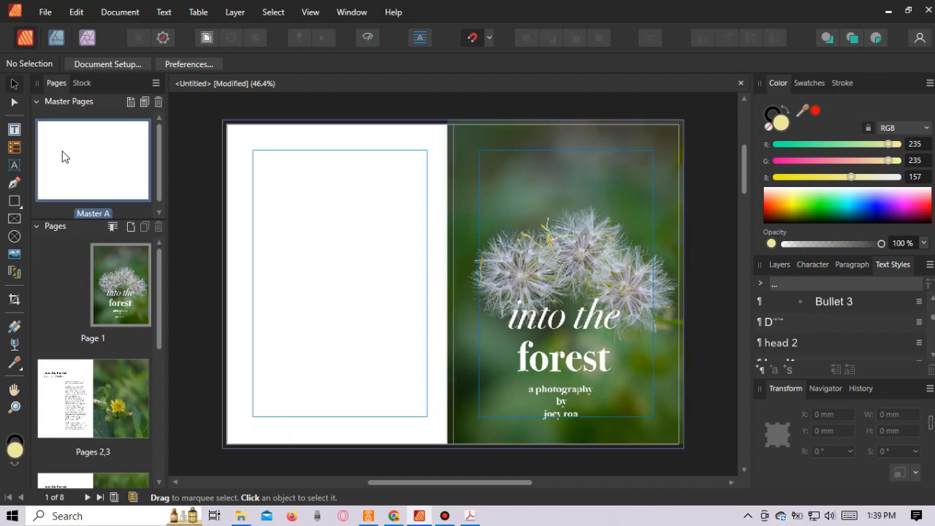
left_click(14, 202)
left_click_drag(453, 119, 418, 169)
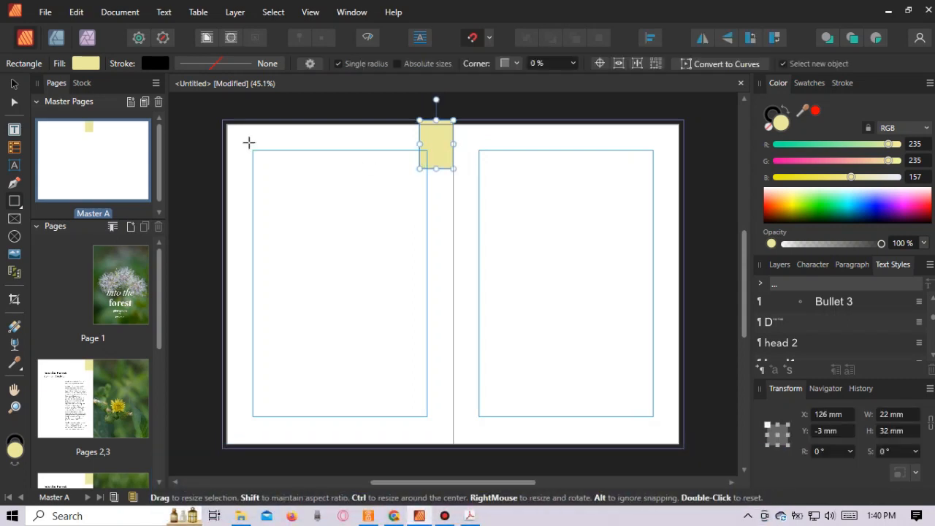
Step: Insert a page number field in a new text frame about 17 × 25 mm on the left master page and centre-align it
left_click(16, 129)
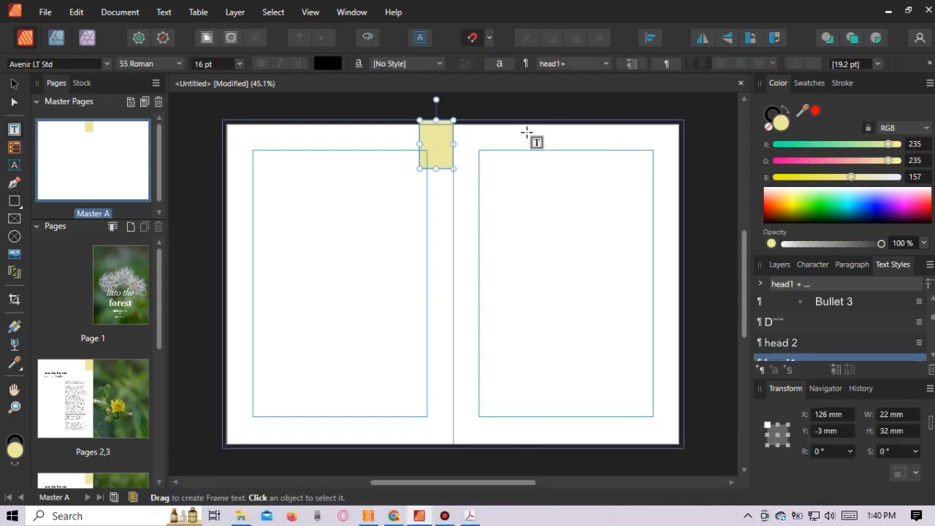
left_click(436, 144)
left_click_drag(363, 158, 389, 197)
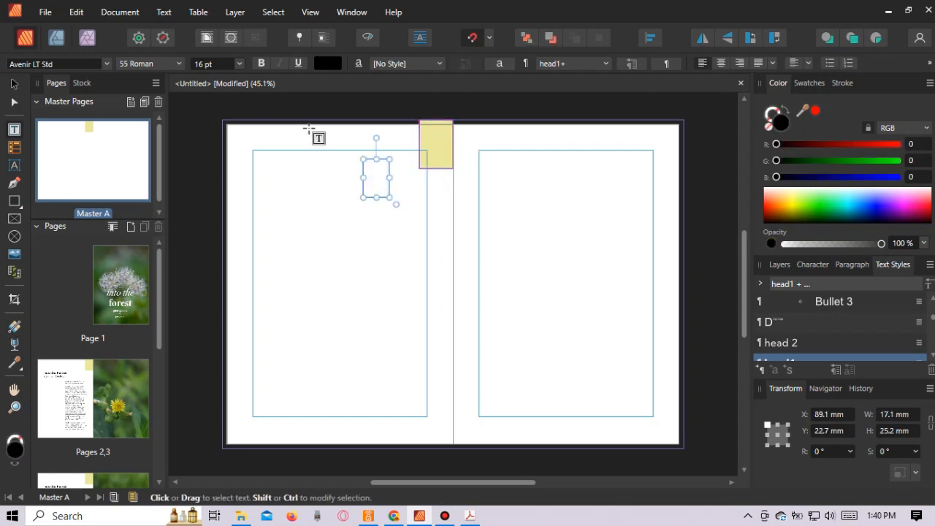
left_click(164, 12)
mouse_move(228, 282)
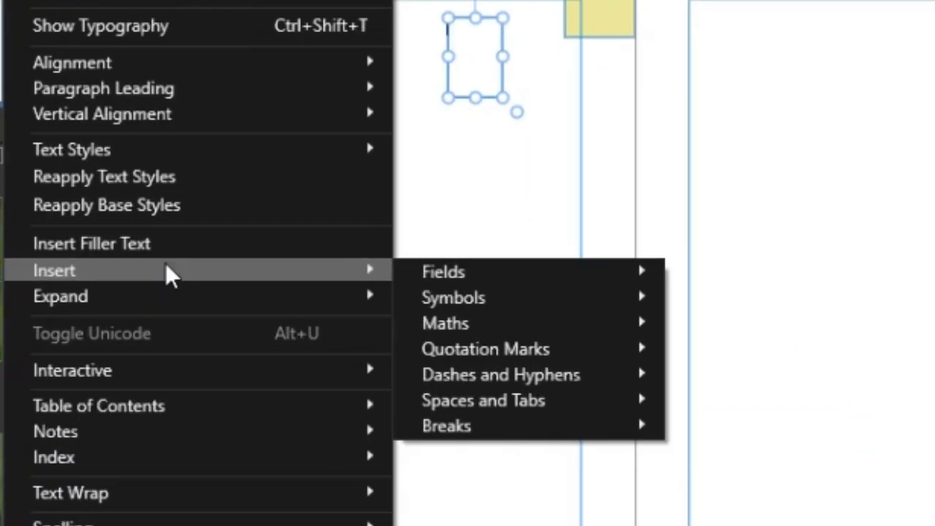
mouse_move(386, 285)
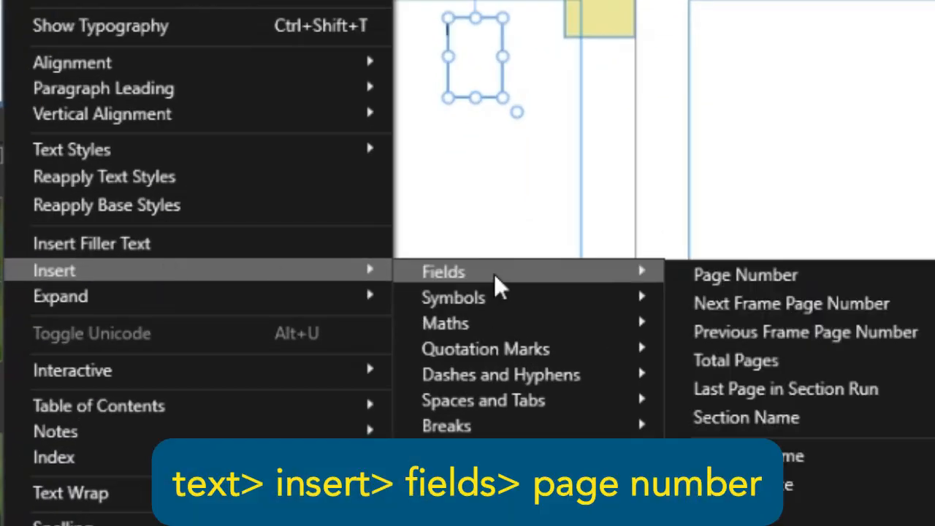
left_click(763, 277)
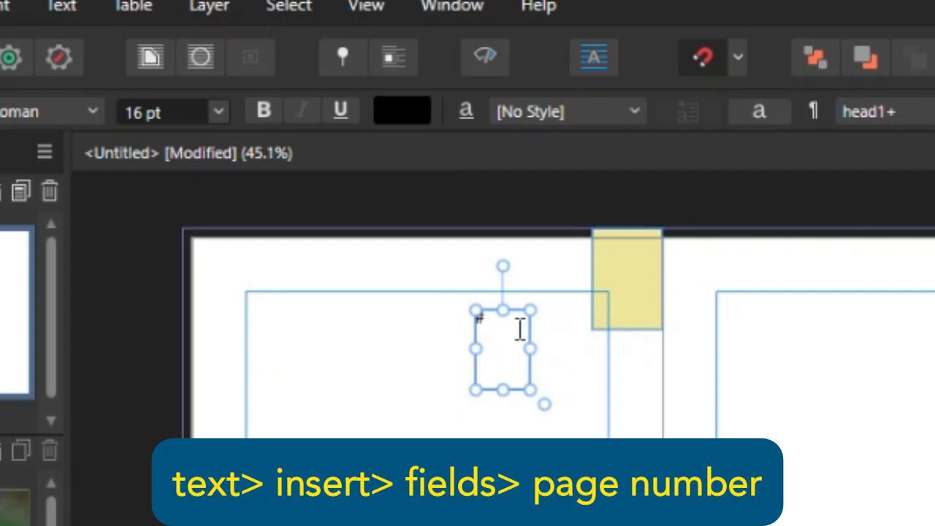
left_click_drag(520, 329, 473, 317)
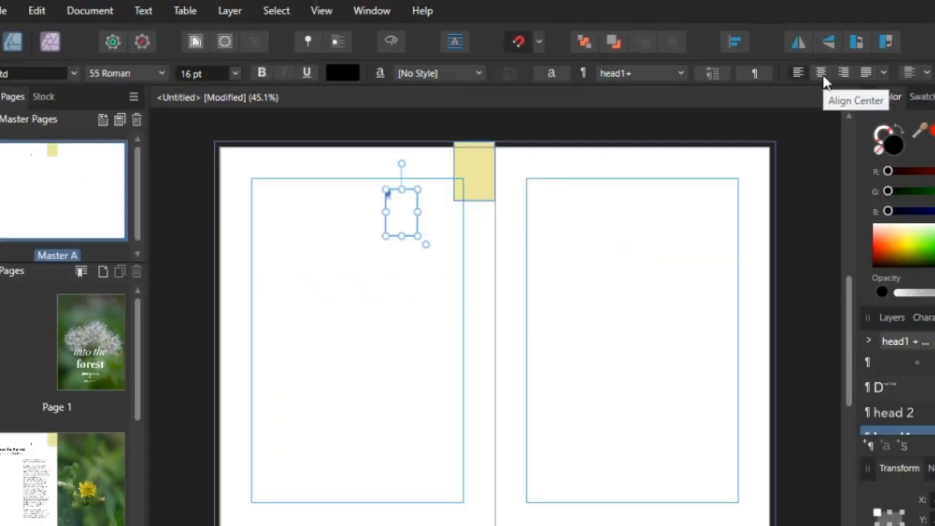
left_click(721, 64)
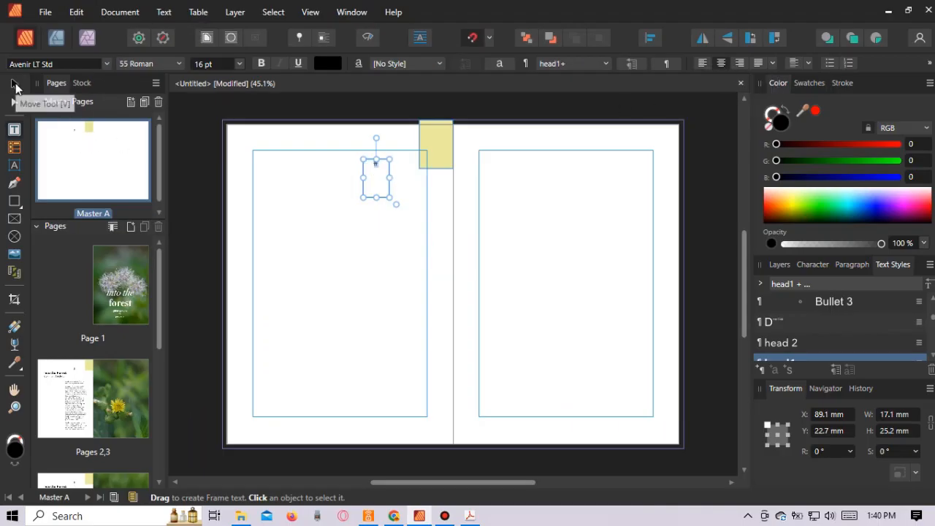
Step: Create a paragraph style named "pageNum" for the page number, using the Avenir LT Std font in 95 Black
left_click(761, 370)
left_click(493, 27)
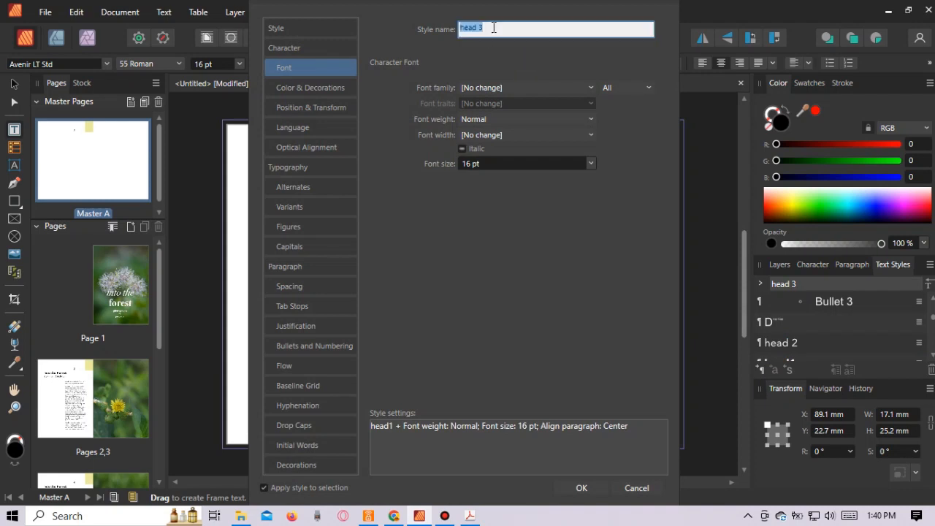
type("pageNum")
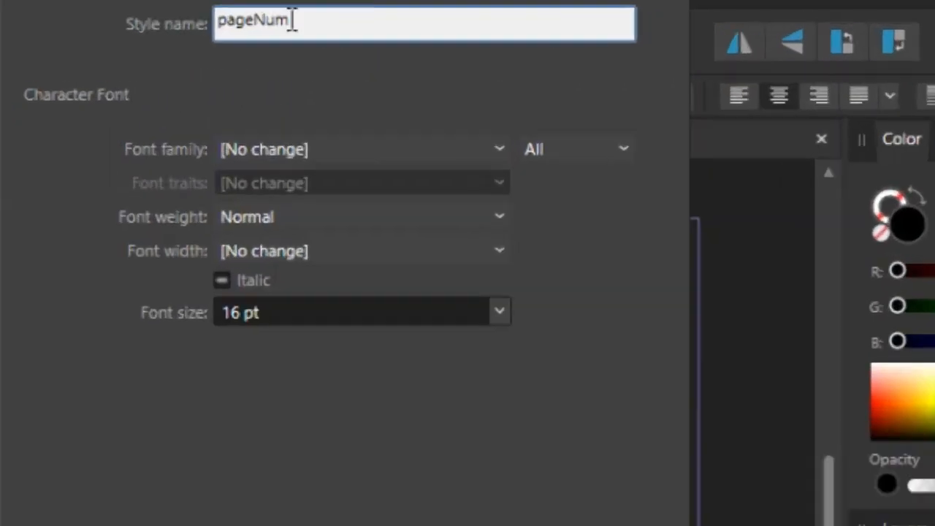
left_click(591, 87)
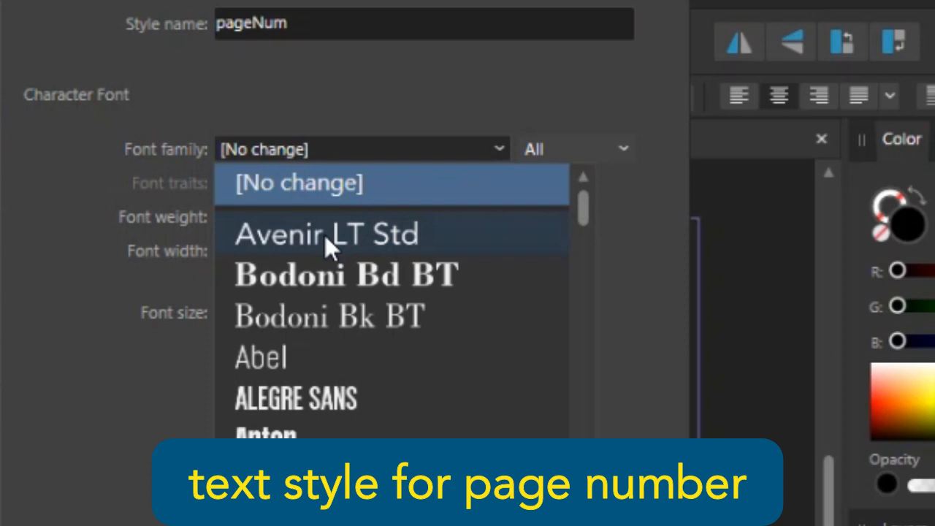
left_click(301, 247)
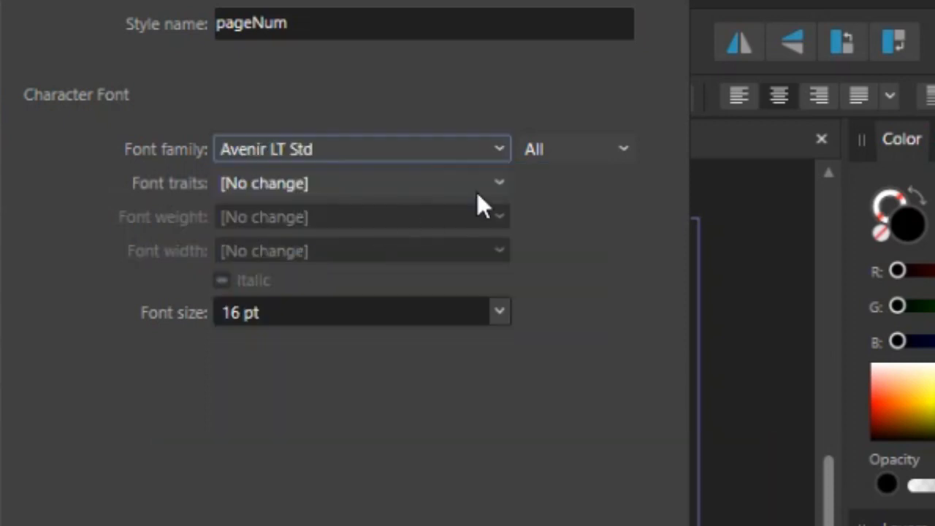
left_click(492, 184)
left_click(269, 360)
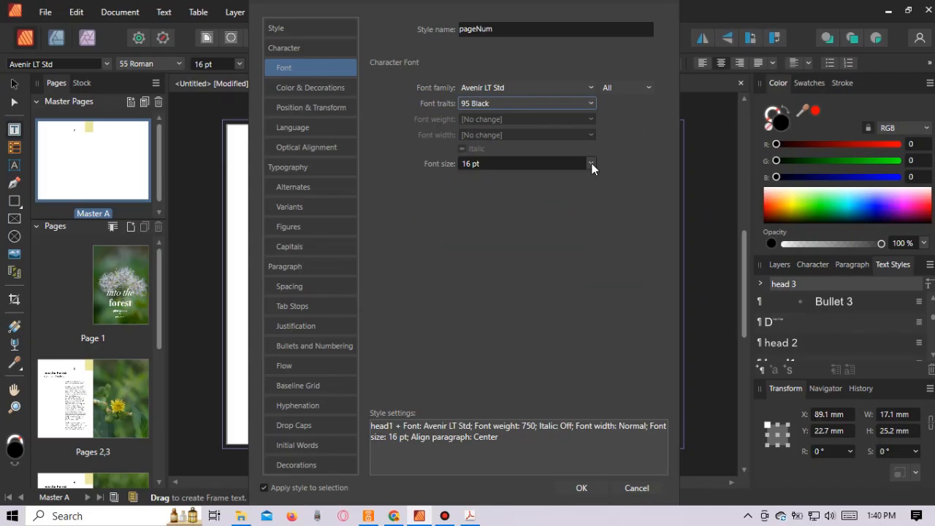
Step: Set the pageNum style's font size to 24 pt and apply the style to the page number
left_click(498, 312)
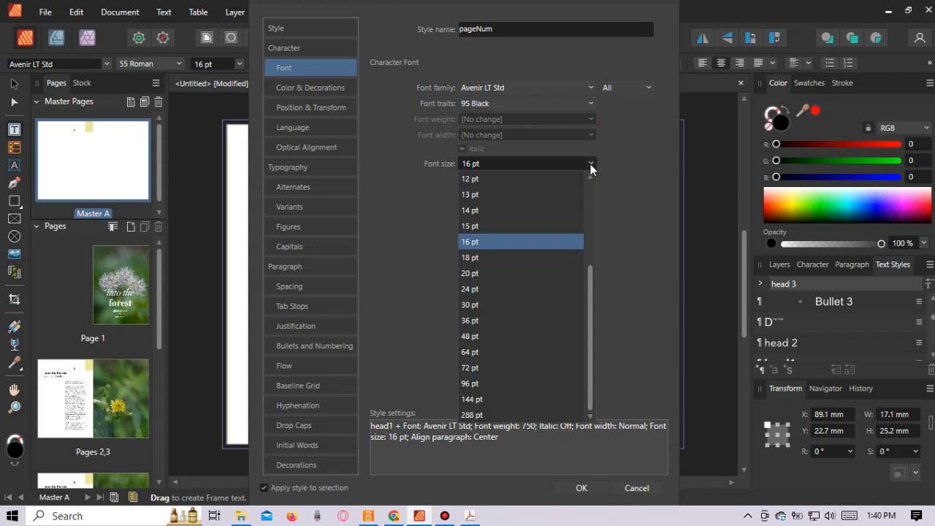
left_click(475, 304)
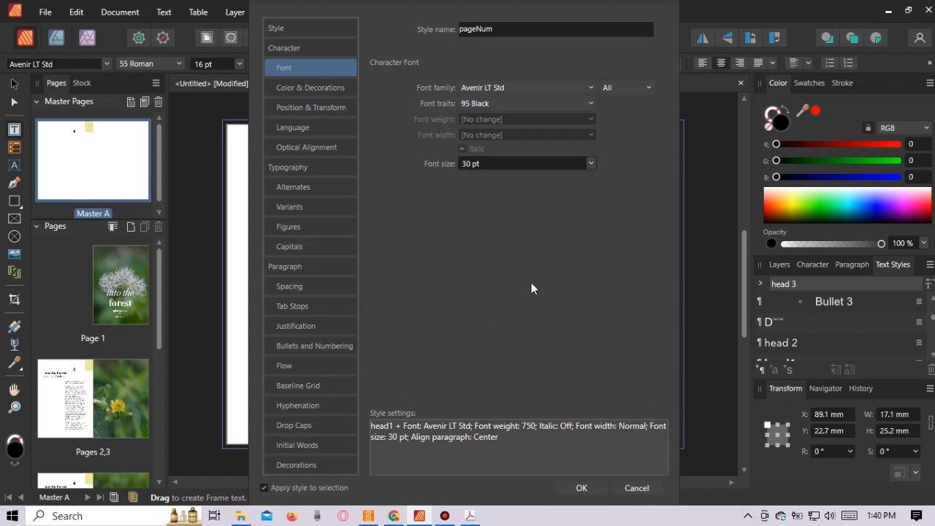
left_click(591, 164)
left_click(468, 291)
left_click(582, 488)
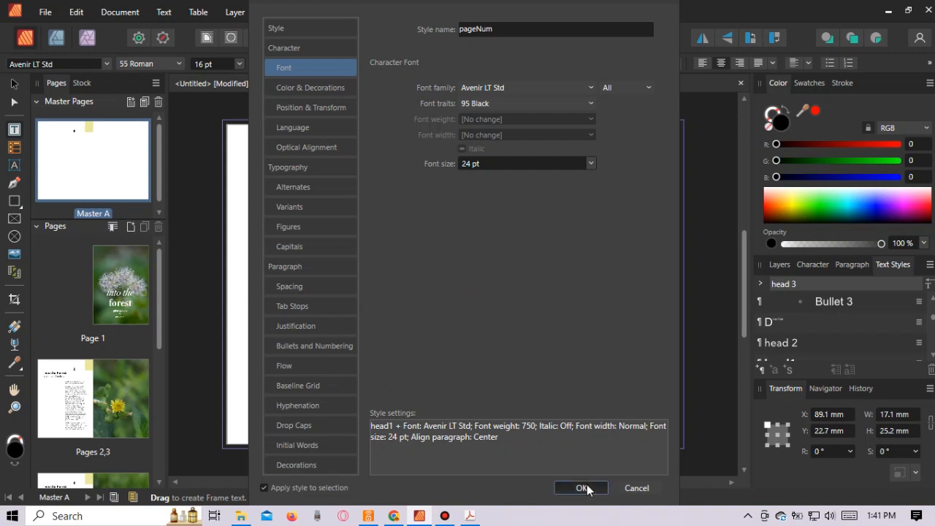
Step: Move the page number frame onto the yellow rectangle on the left master page
key("Escape")
left_click_drag(376, 197, 430, 160)
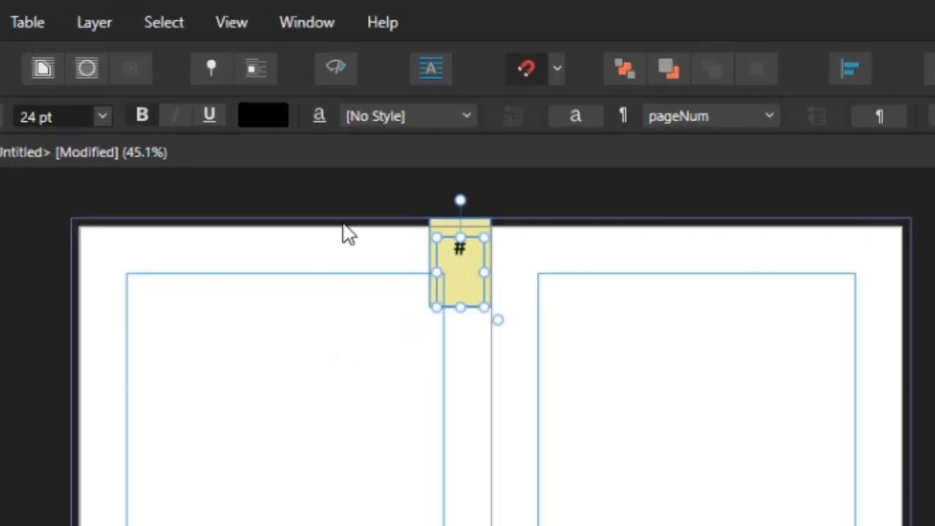
Step: Preview the spread of pages 2 and 3 without guides and frames to check the page number on its yellow rectangle
left_click(358, 201)
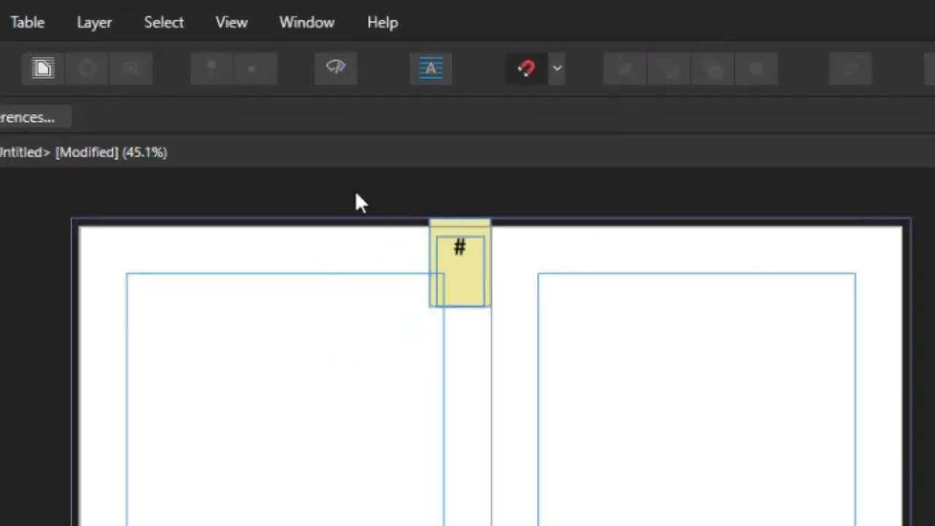
left_click(465, 277)
left_click(402, 193)
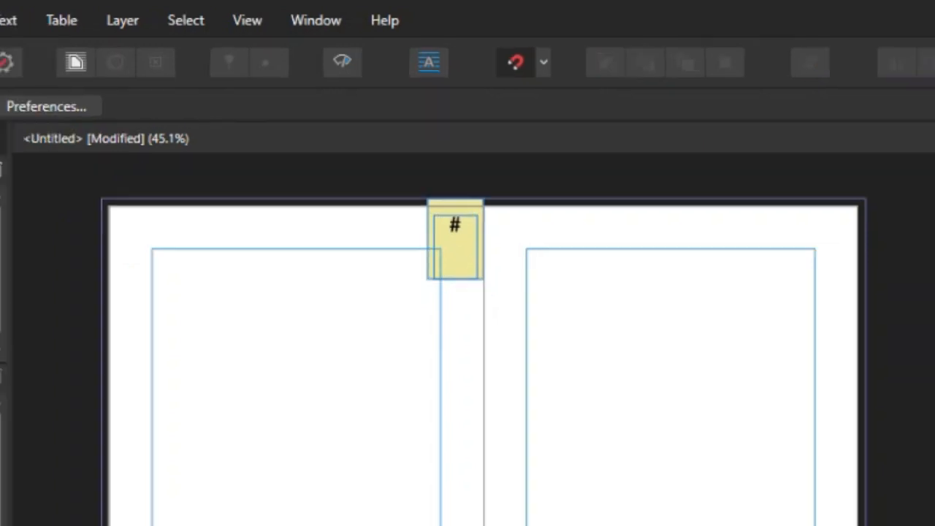
double_click(64, 390)
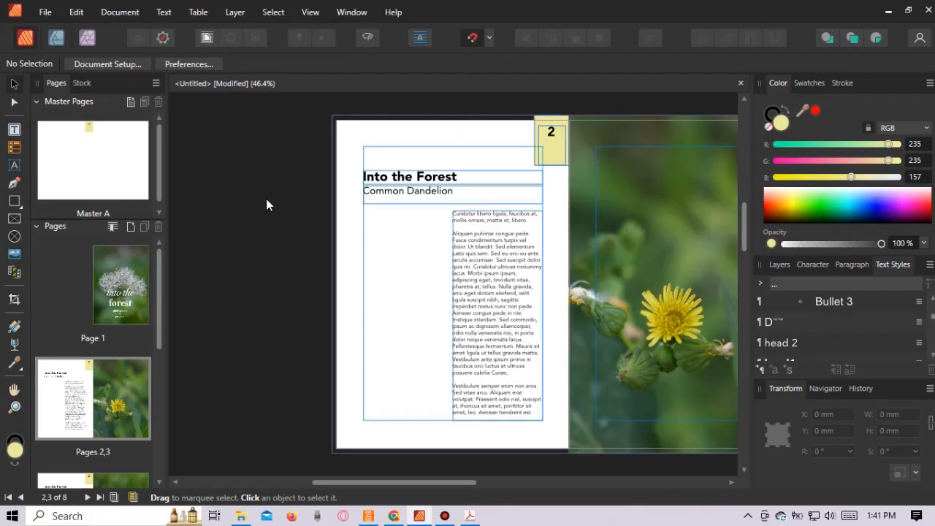
key("w")
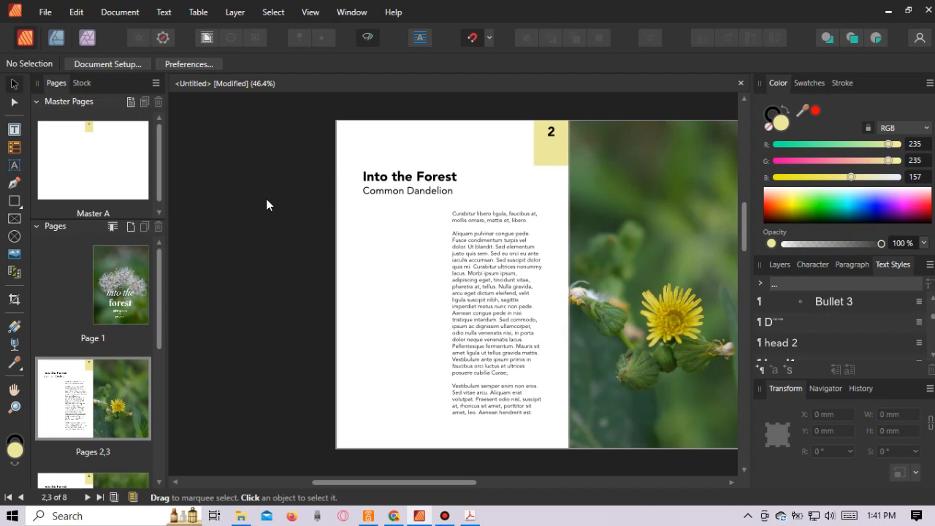
key("w")
Step: Shorten the page number frame on Master A from its top edge to a height of 16 mm, lowering the number within the yellow rectangle
double_click(93, 160)
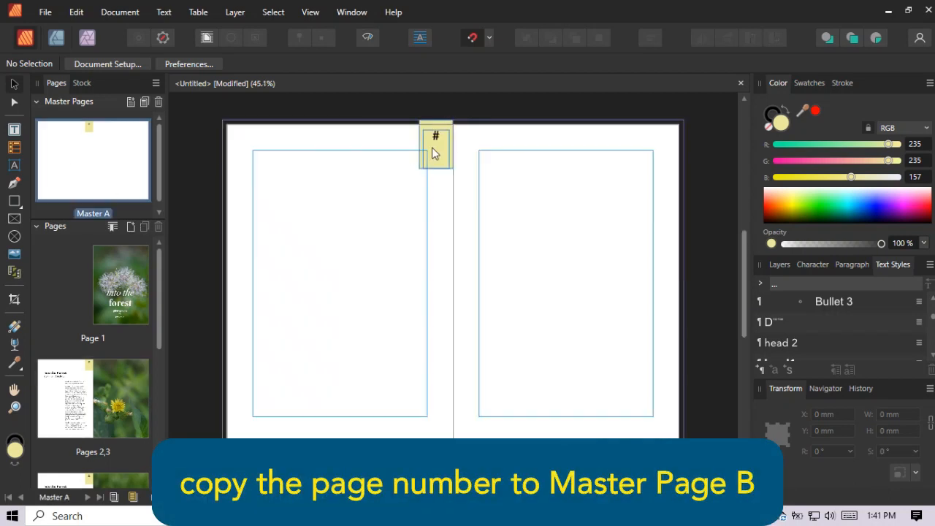
left_click(435, 137)
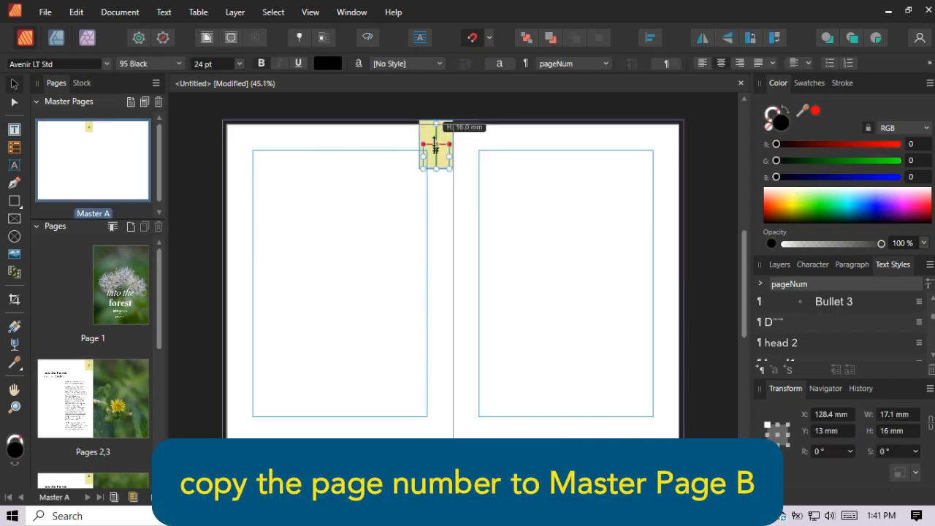
left_click(396, 115)
Step: Duplicate the yellow rectangle and page number together onto the right master page, level with the original and flush with the outer page edge
left_click_drag(397, 115, 489, 203)
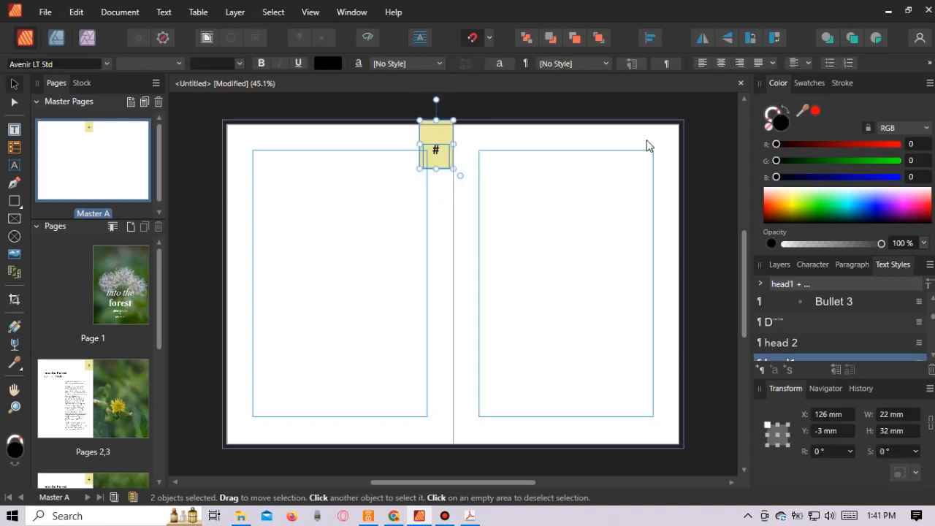
left_click(549, 141)
key("ctrl+a")
left_click_drag(430, 139, 657, 132)
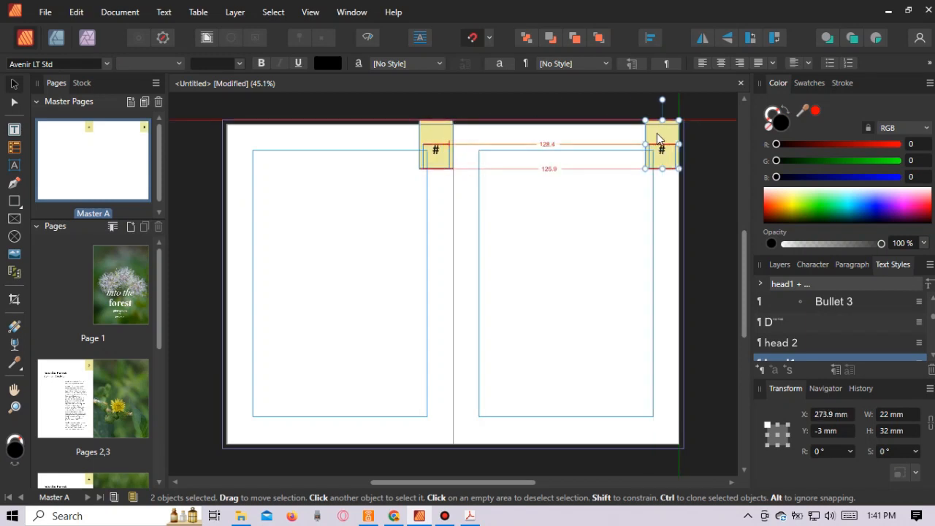
left_click(710, 172)
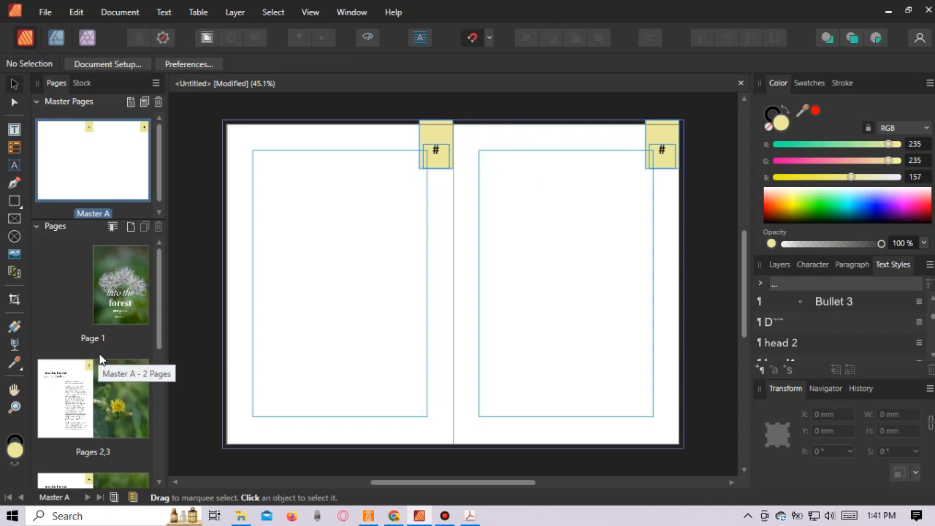
Step: Review all pages from the front cover to the back cover in preview mode, checking the page numbers on each spread
scroll(116, 416, "down", 2)
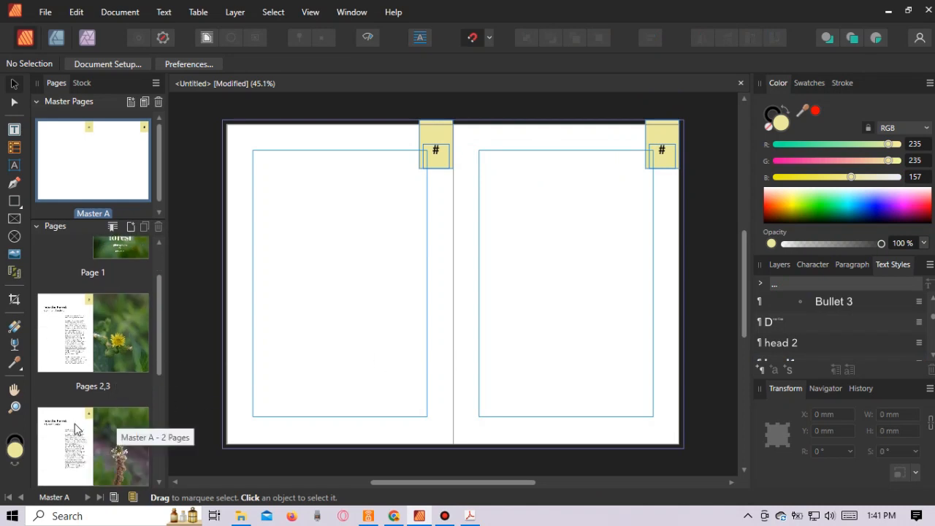
double_click(76, 430)
double_click(123, 252)
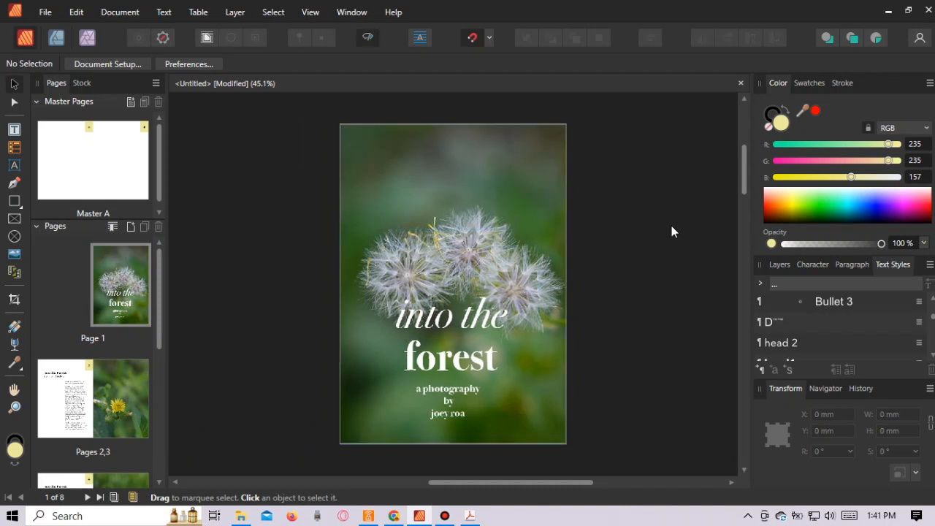
scroll(654, 258, "down", 1)
scroll(654, 258, "down", 5)
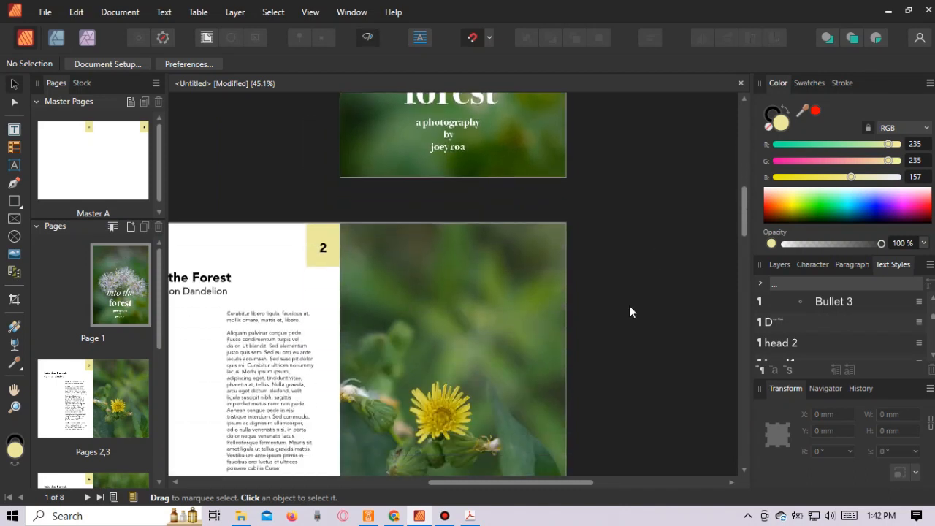
left_click_drag(566, 483, 516, 483)
scroll(677, 329, "down", 2)
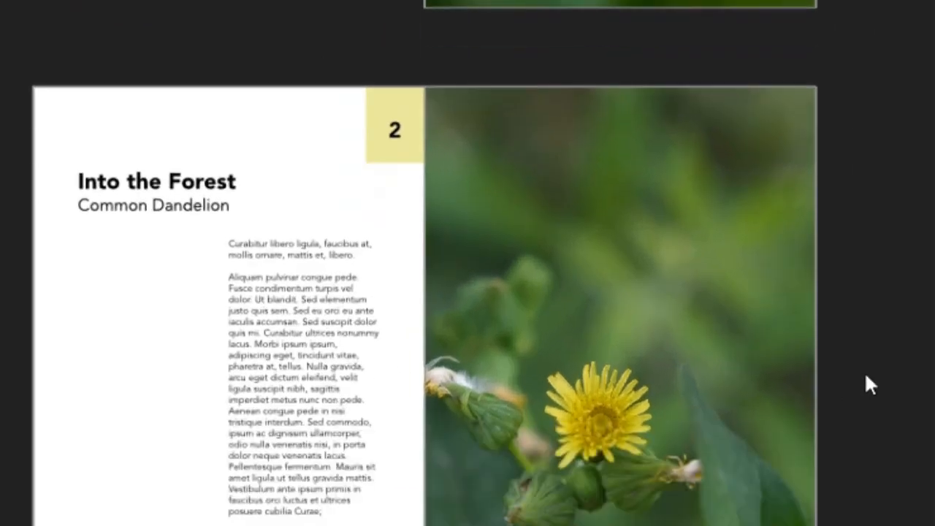
scroll(866, 377, "down", 15)
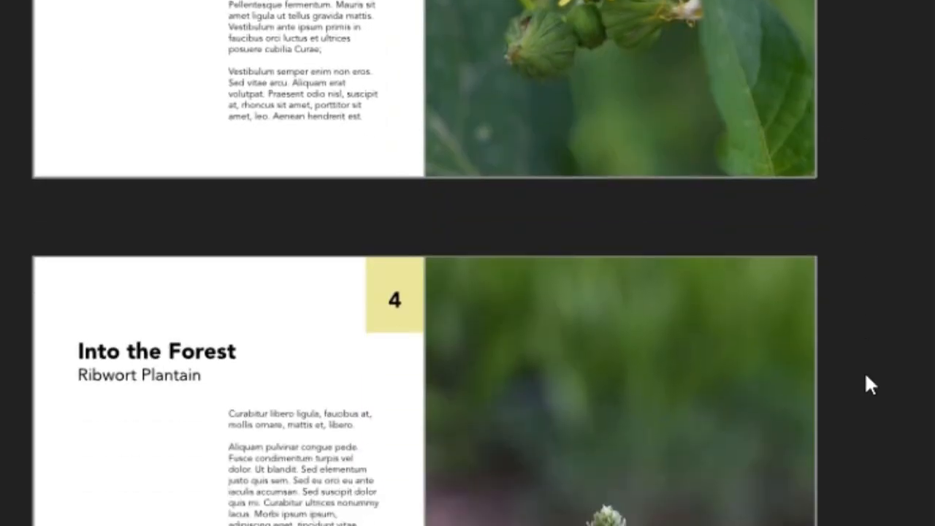
scroll(866, 376, "down", 15)
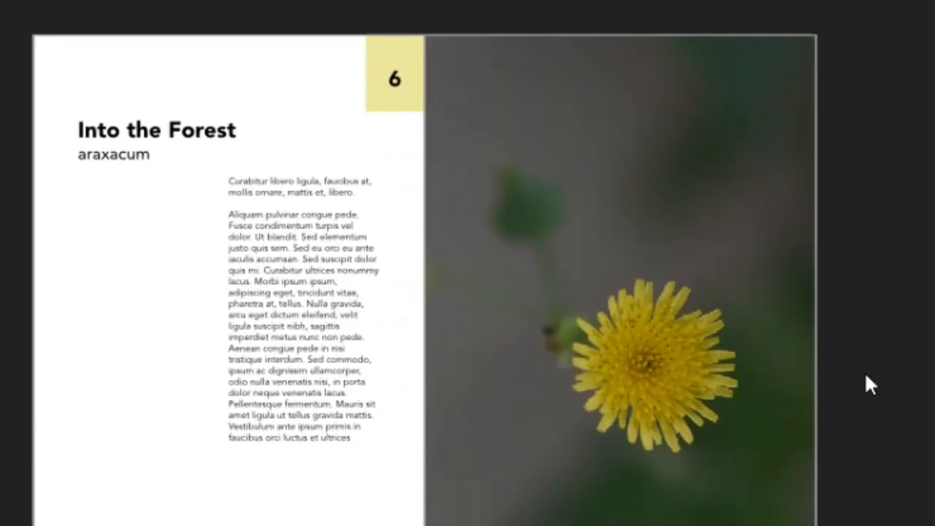
scroll(866, 376, "down", 10)
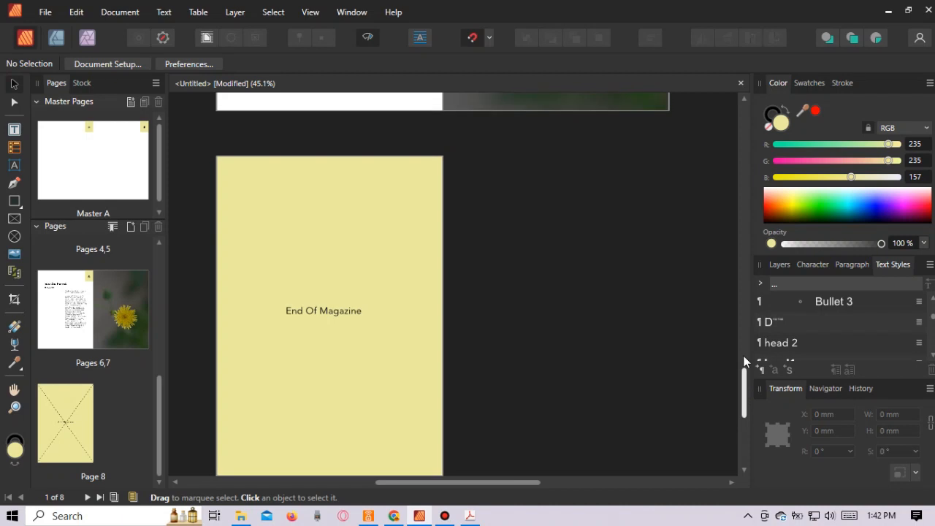
left_click_drag(743, 355, 744, 151)
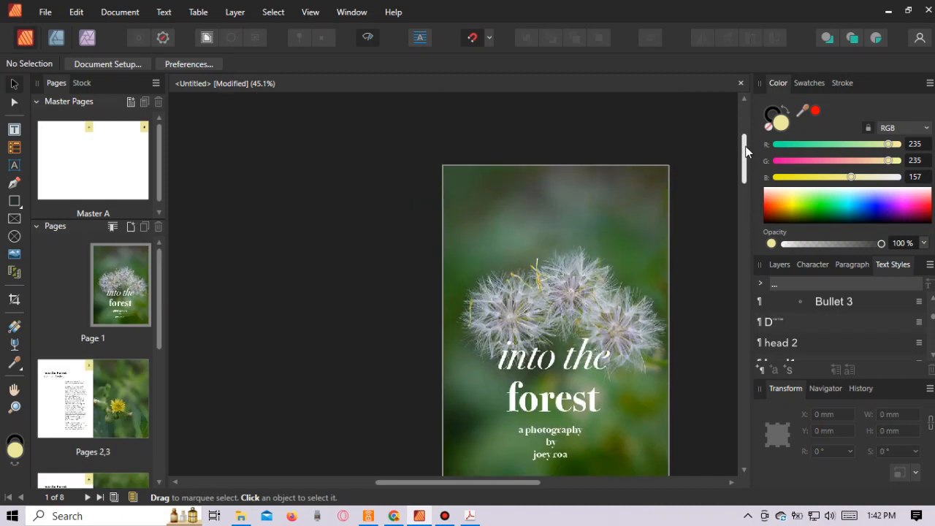
Step: Export all spreads with bleed using the PDF (press ready) preset at 300 DPI as magazine in the Publisher folder, replacing the existing file
left_click(48, 13)
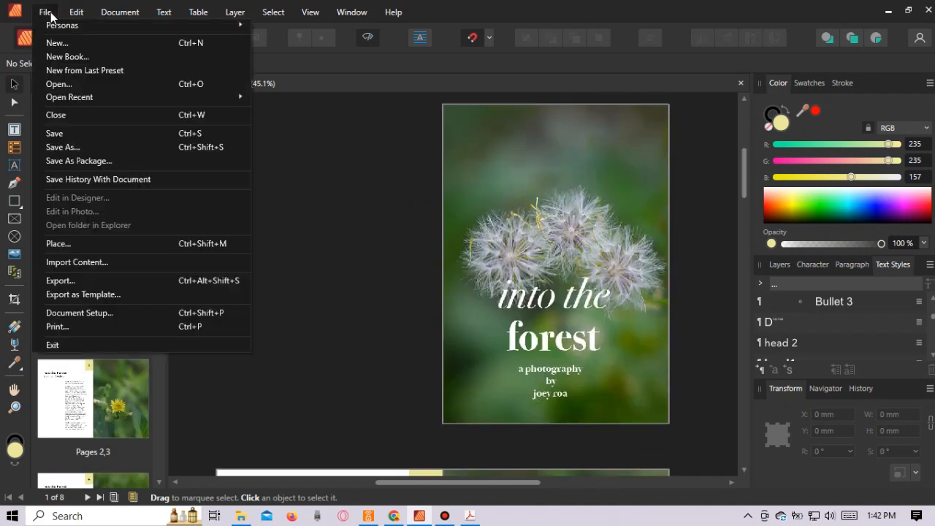
left_click(58, 280)
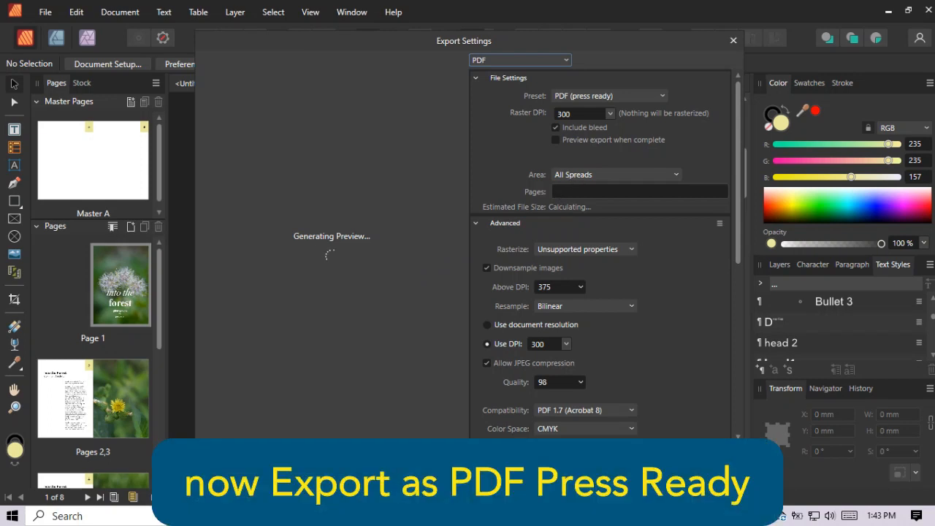
left_click(664, 463)
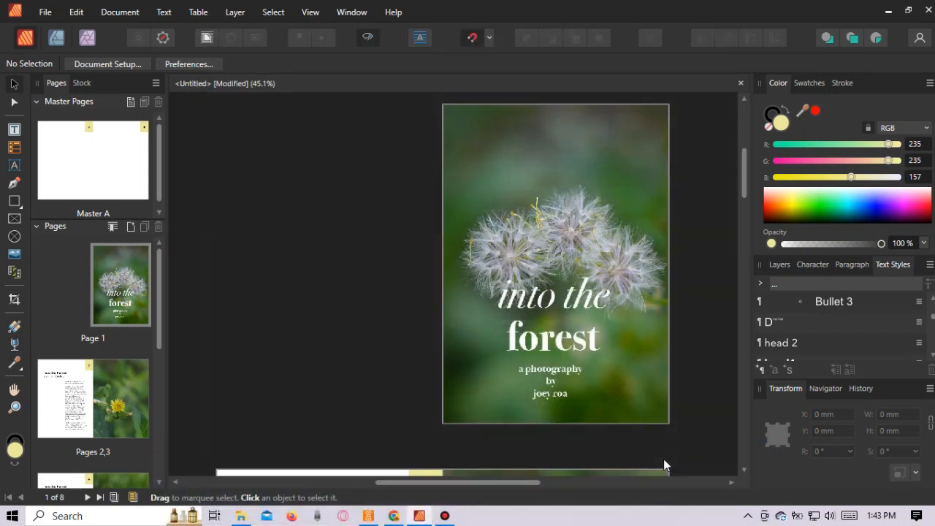
left_click(330, 117)
left_click(358, 306)
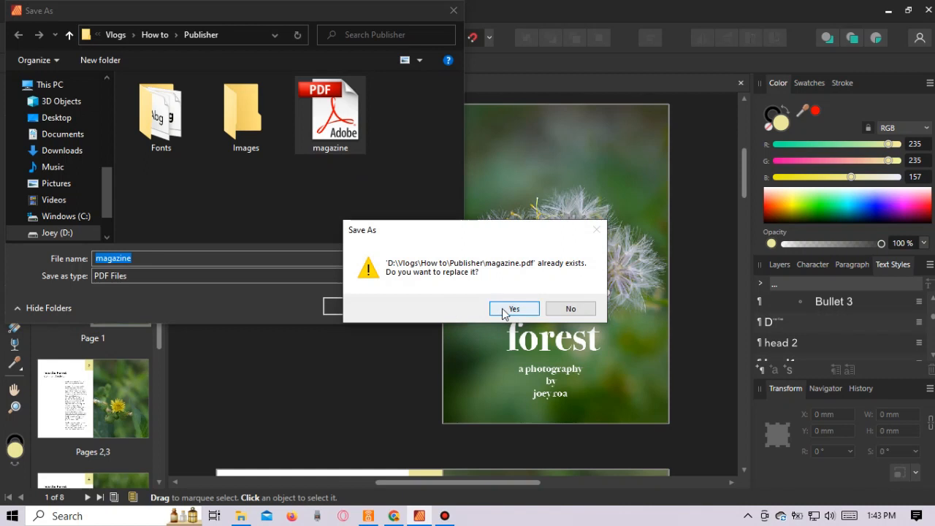
left_click(506, 310)
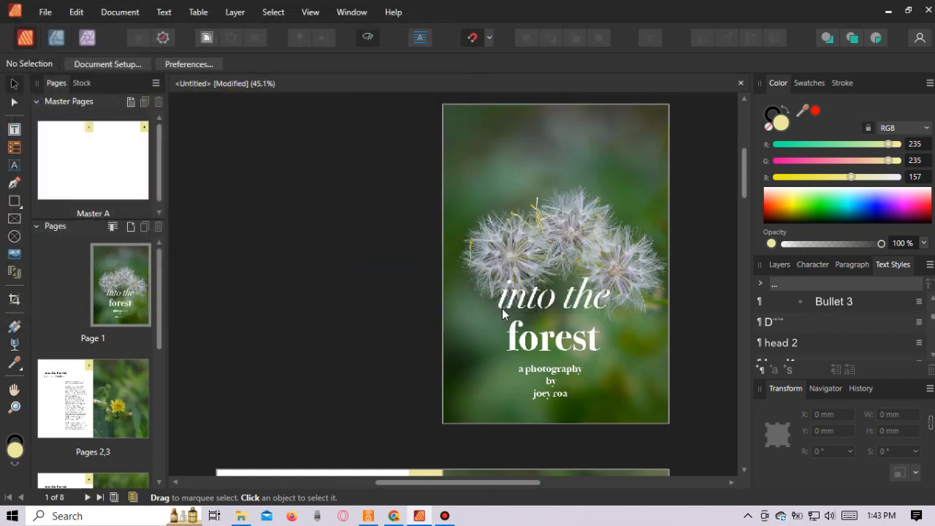
Step: Open the exported magazine PDF from the Publisher folder in Adobe Acrobat and show its page thumbnails
left_click(240, 515)
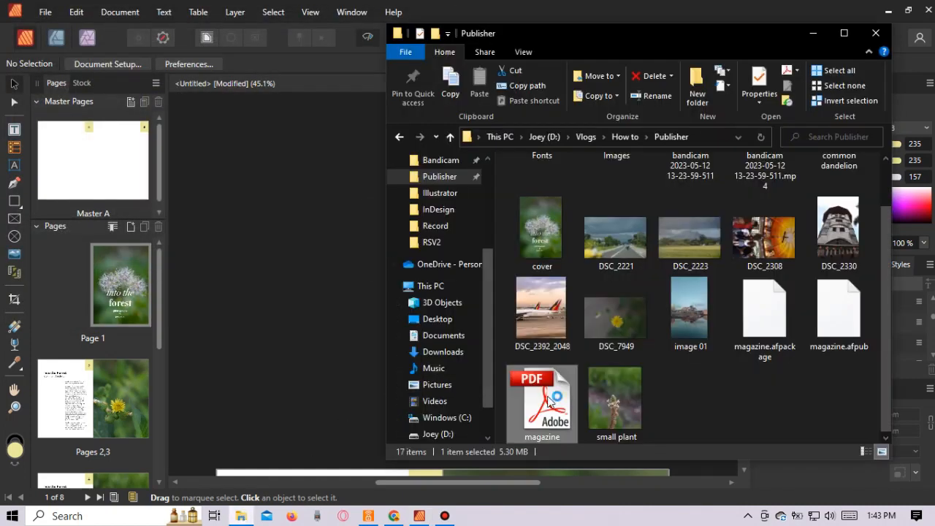
double_click(549, 400)
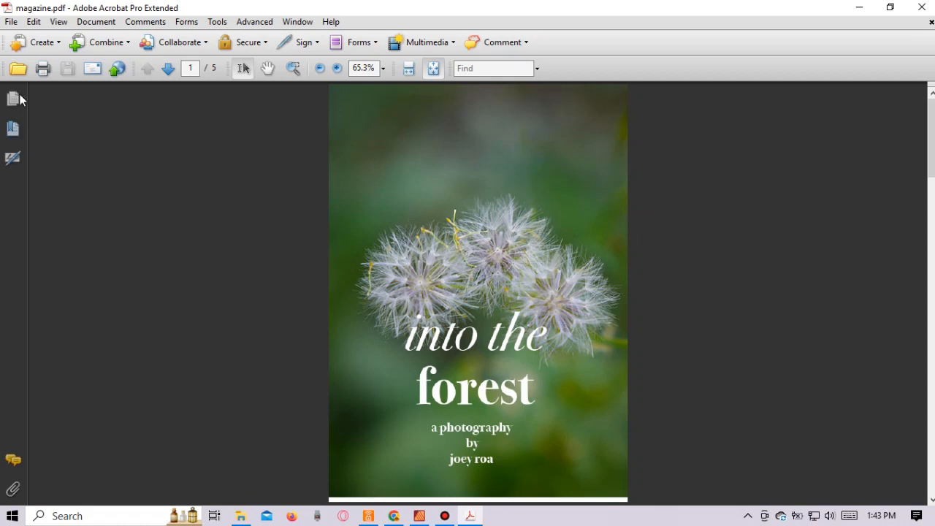
left_click(16, 97)
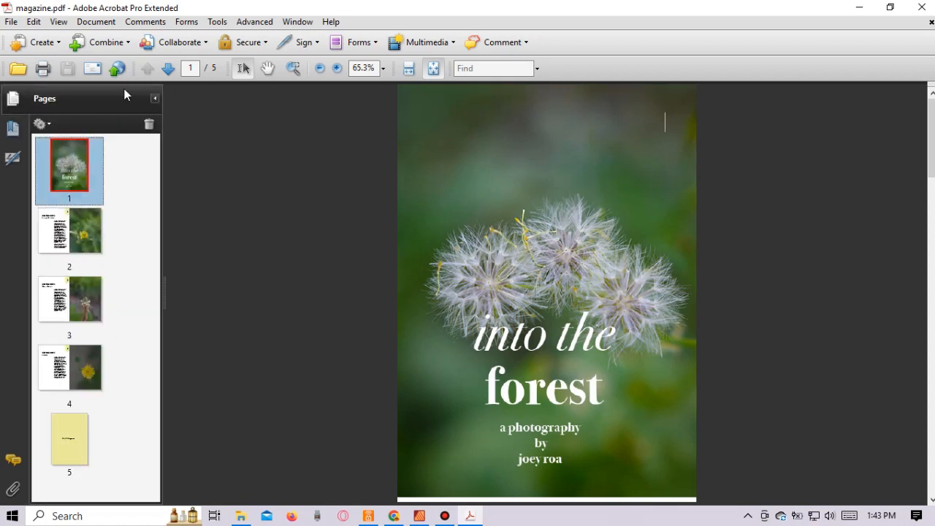
Step: Page through the exported PDF to the back cover and return to the front cover
left_click(168, 68)
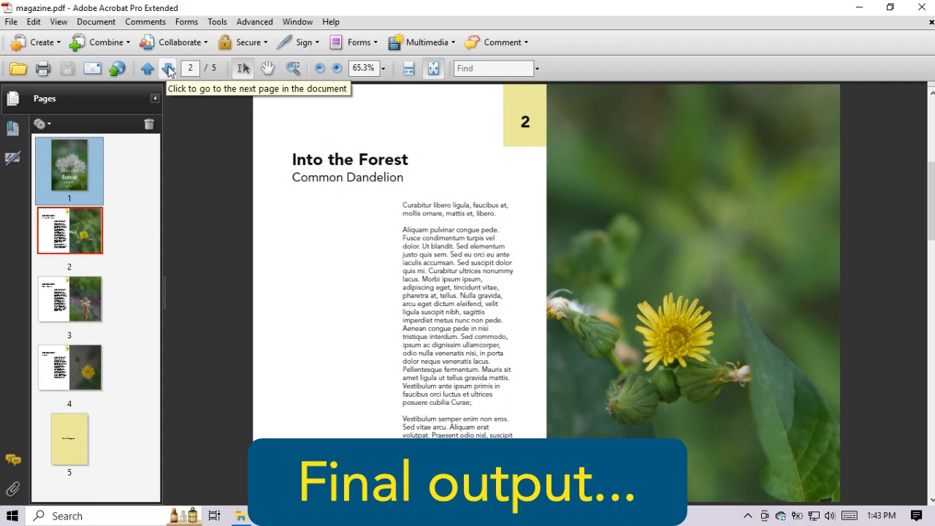
left_click(168, 68)
left_click(168, 68)
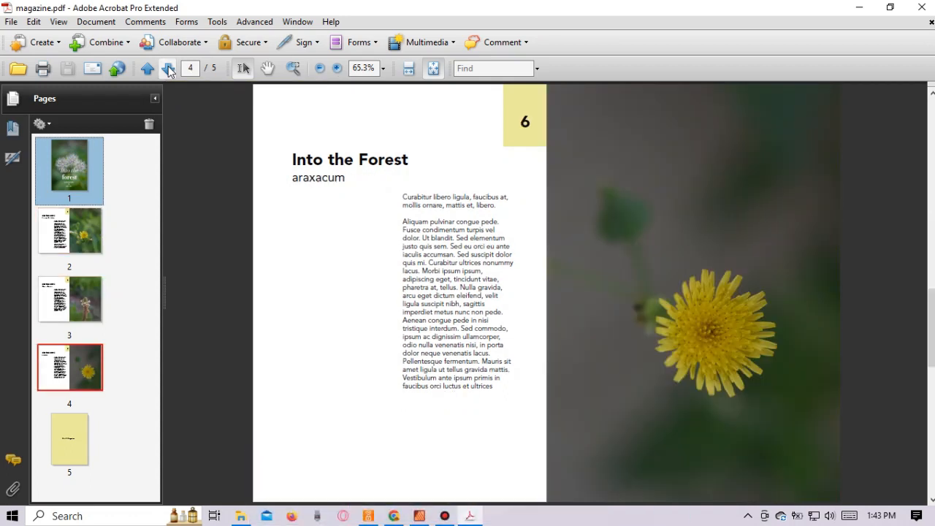
left_click(168, 68)
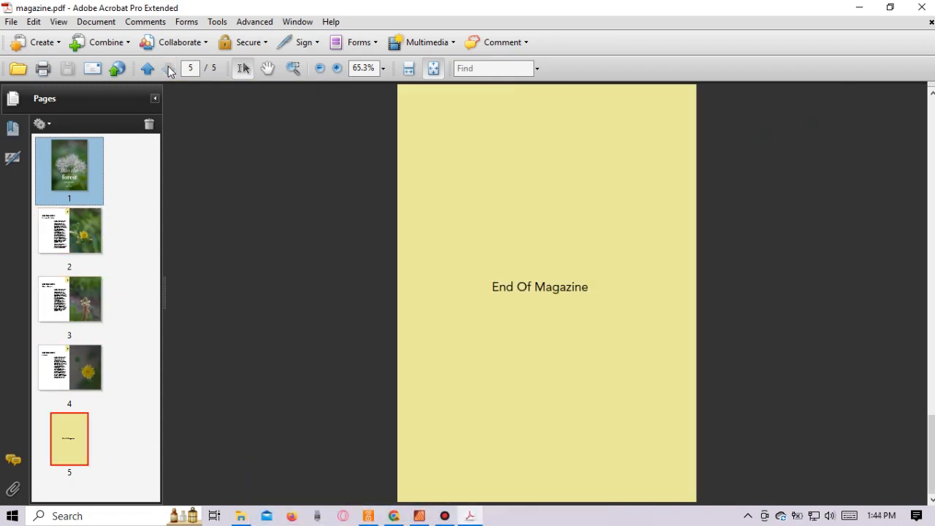
left_click(68, 160)
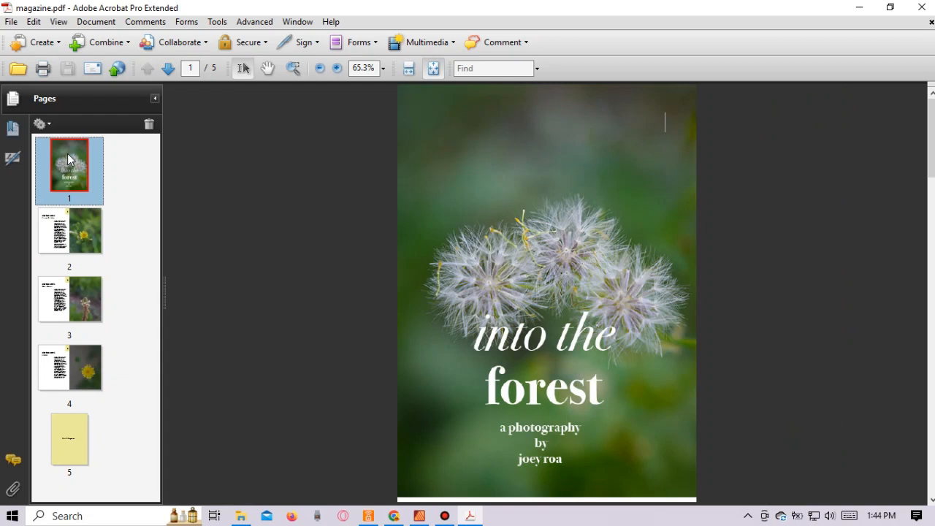